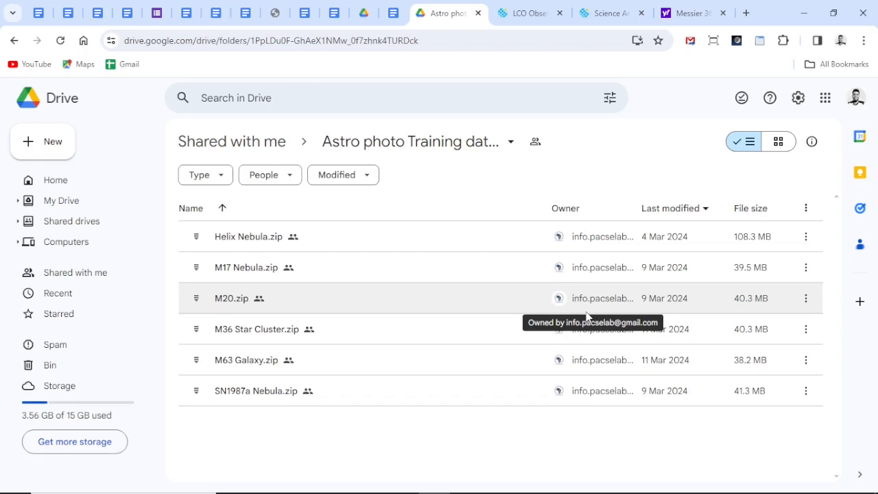
- Bring up the options for M36 Star Cluster.zip in Drive and view the Messier 36 image from the Yahoo results
mouse_move(587, 316)
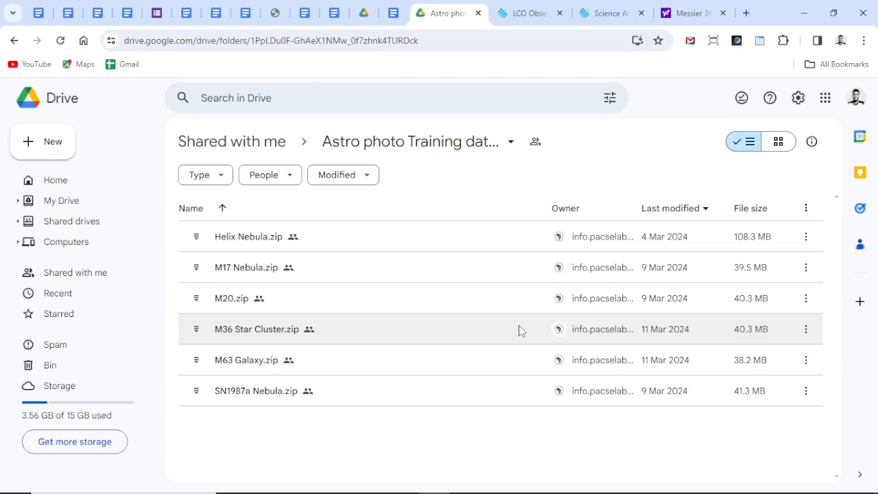
right_click(519, 329)
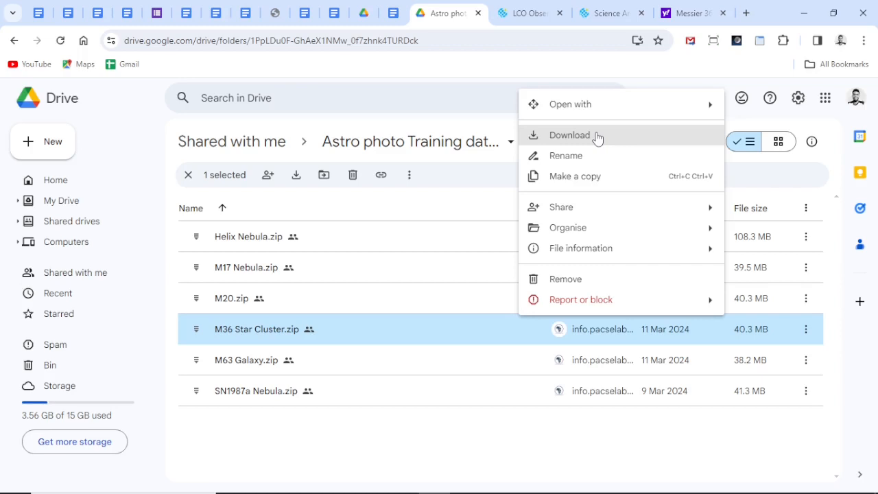
click(692, 10)
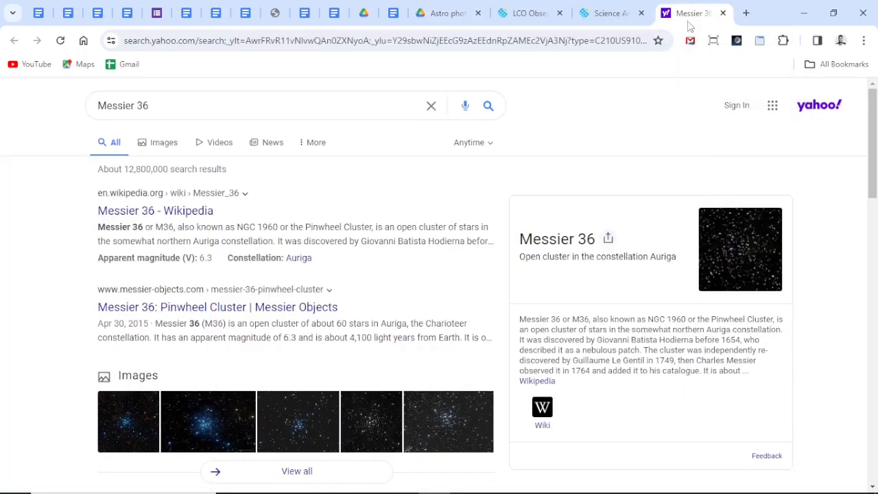
click(731, 269)
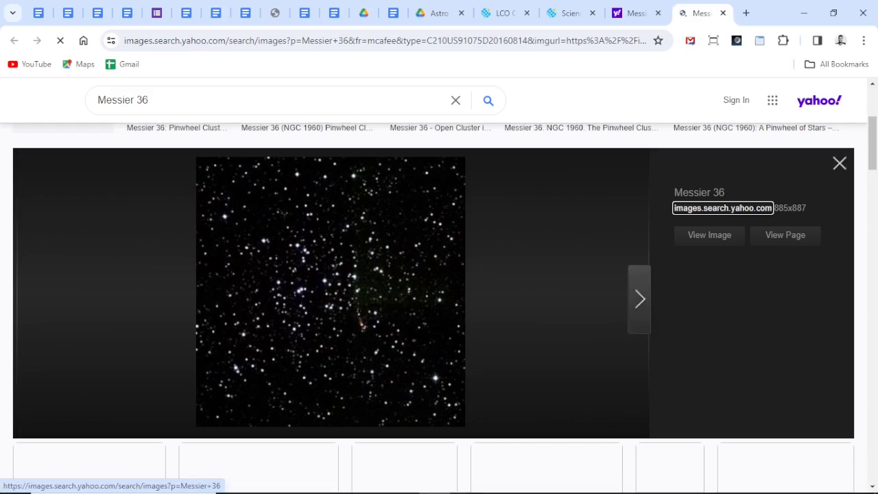
- Check the Downloads folder for the M36 Star Cluster archive and return to the browser
mouse_move(381, 487)
mouse_move(310, 482)
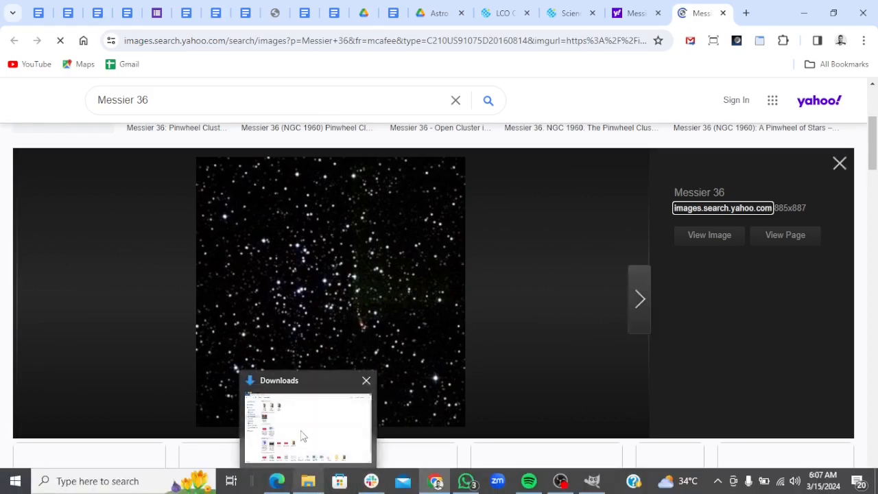
click(301, 429)
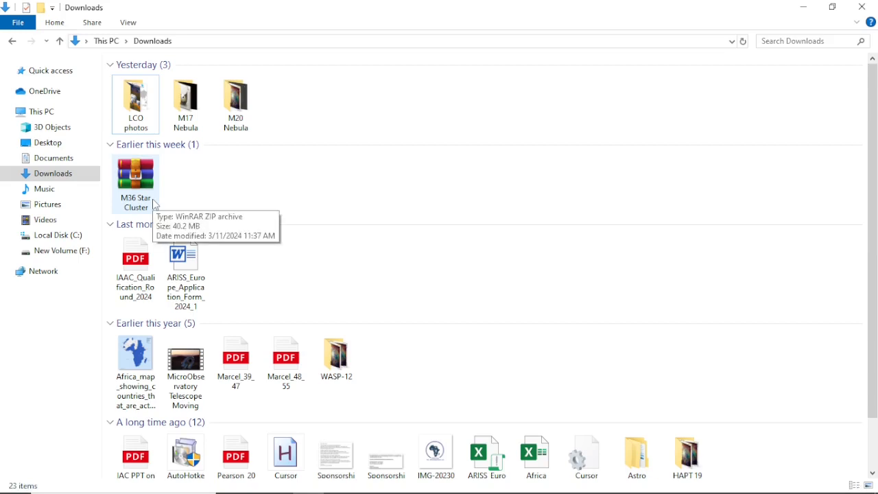
click(807, 8)
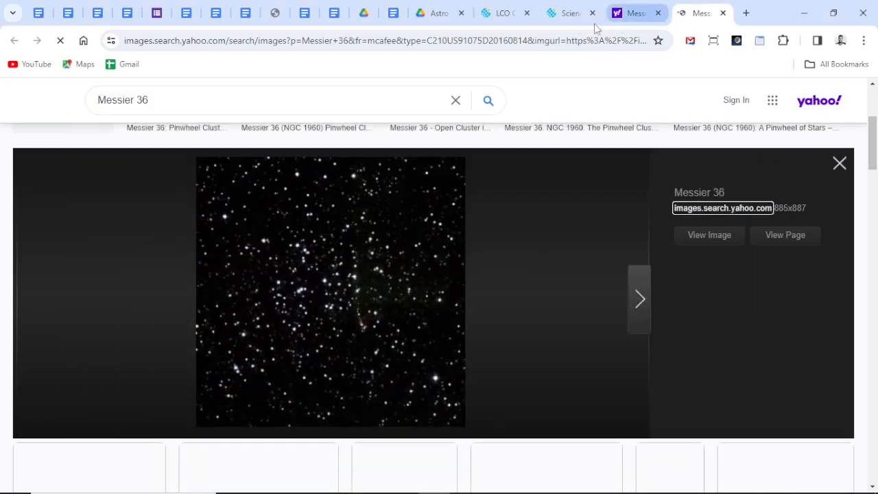
- Open the M36 Star Cluster request in the LCO Observation Portal and review its exposure, filter and constraint details
click(515, 9)
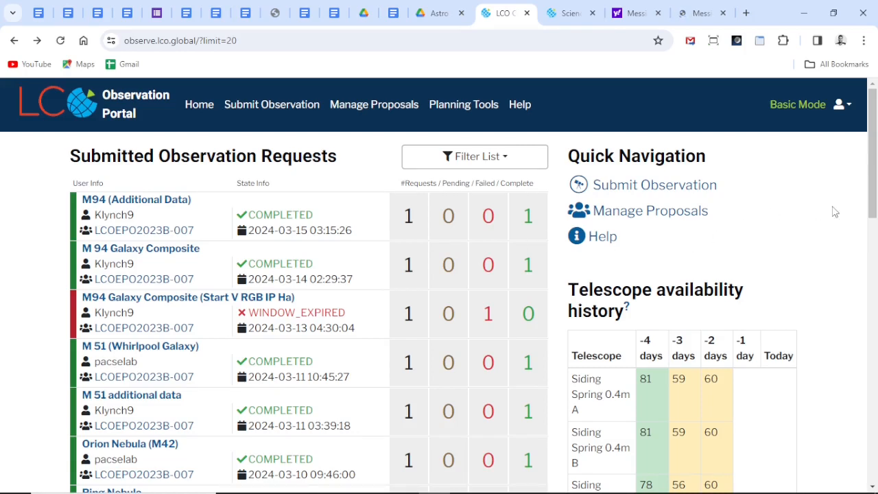
drag(874, 162, 876, 390)
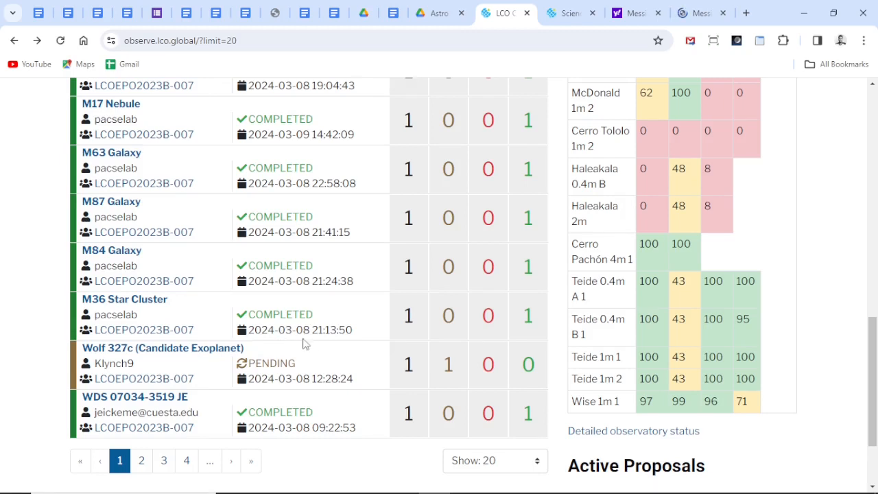
click(149, 301)
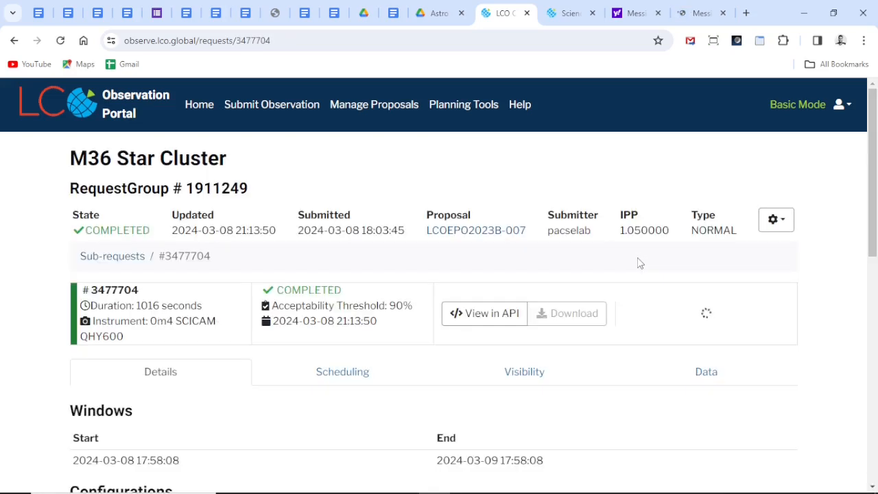
drag(871, 189, 876, 439)
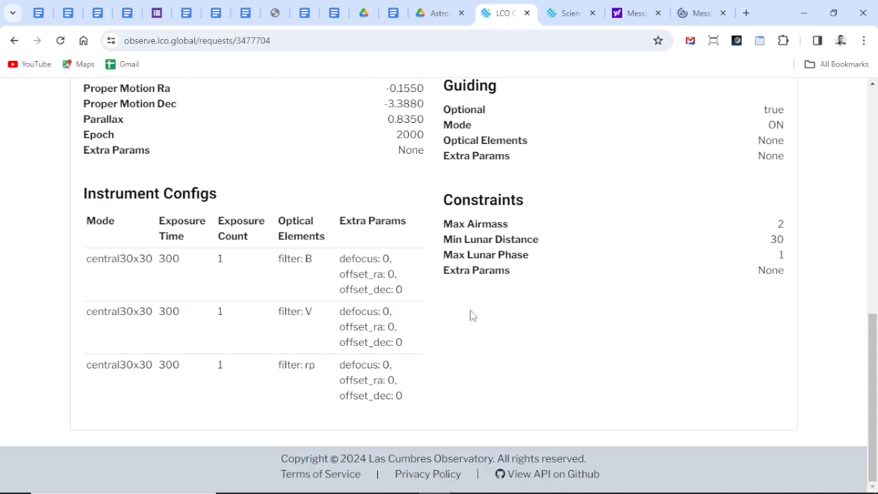
drag(874, 365, 848, 161)
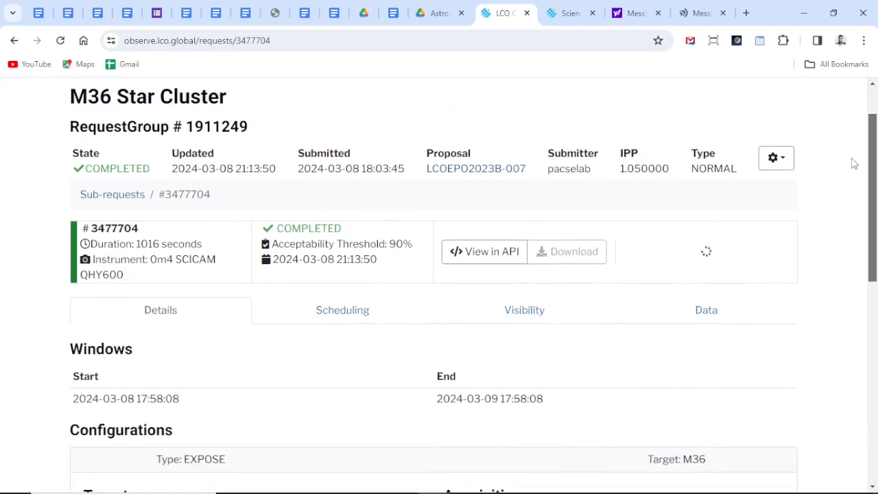
- Show the M36 request's data in the Science Archive and filter the frames by the BANZAI reduction level
click(707, 315)
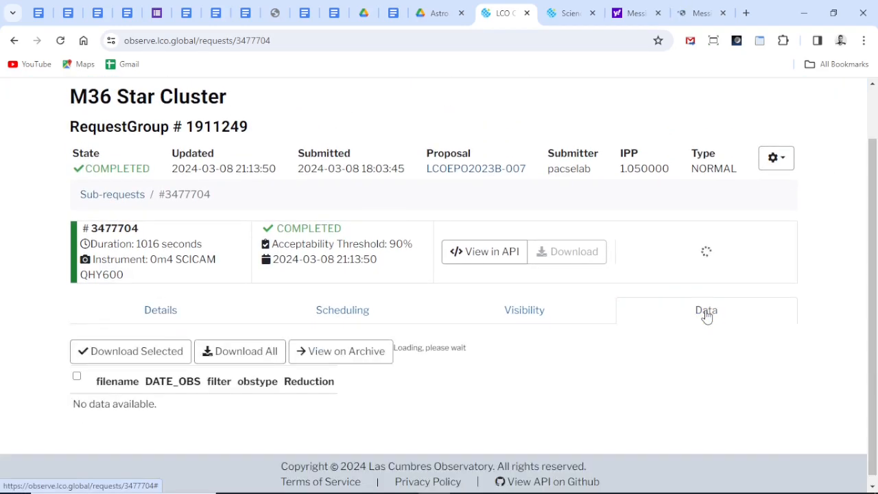
click(358, 349)
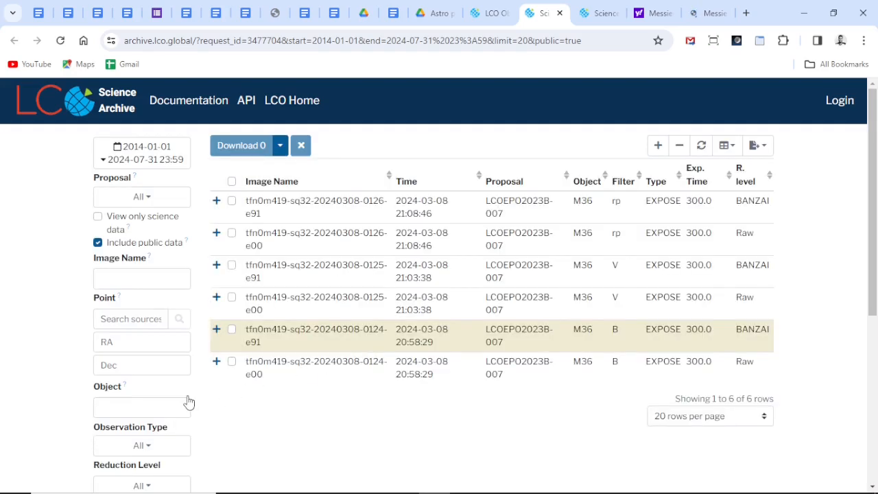
click(149, 485)
click(146, 445)
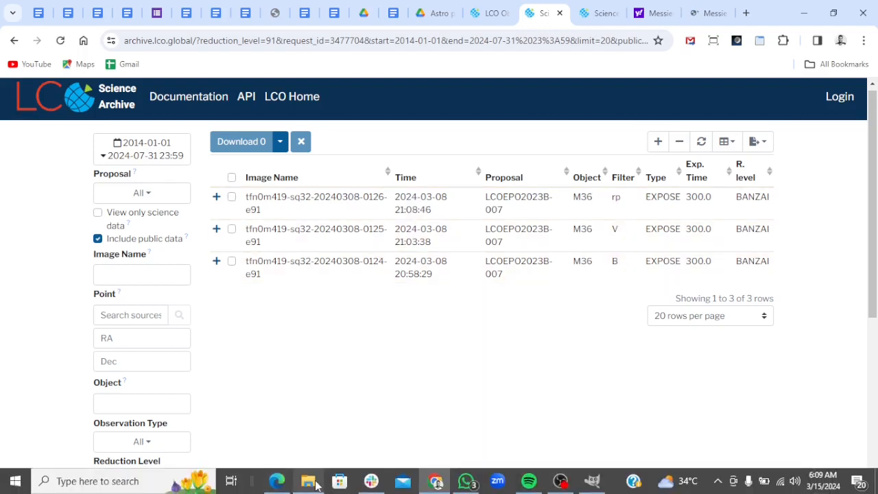
- Extract the M36 Star Cluster archive in Downloads to a folder named M36 Star Cluster
mouse_move(316, 485)
click(315, 442)
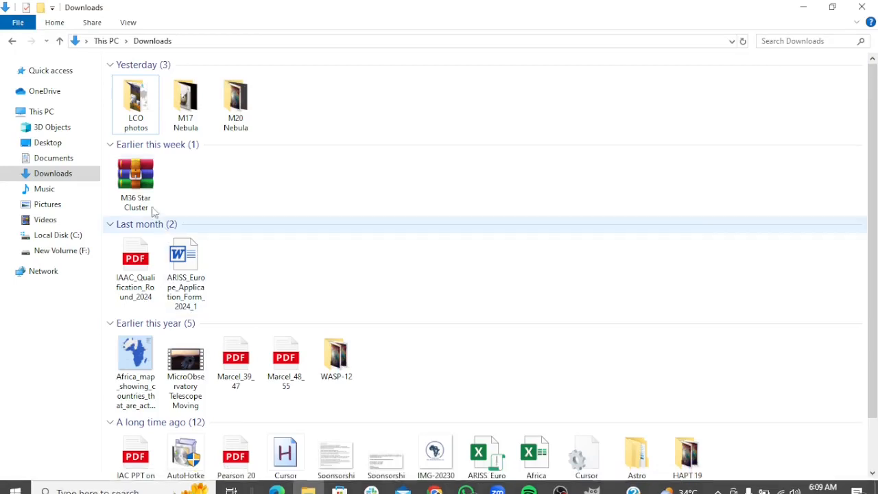
click(132, 189)
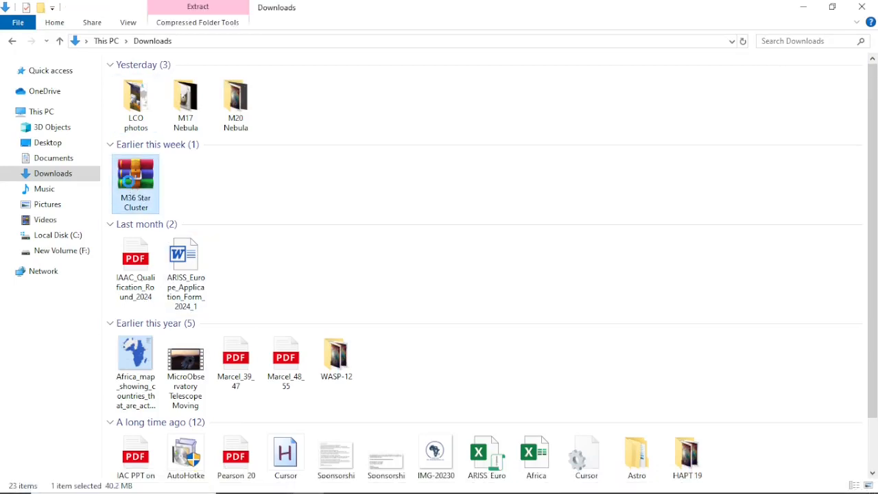
right_click(128, 180)
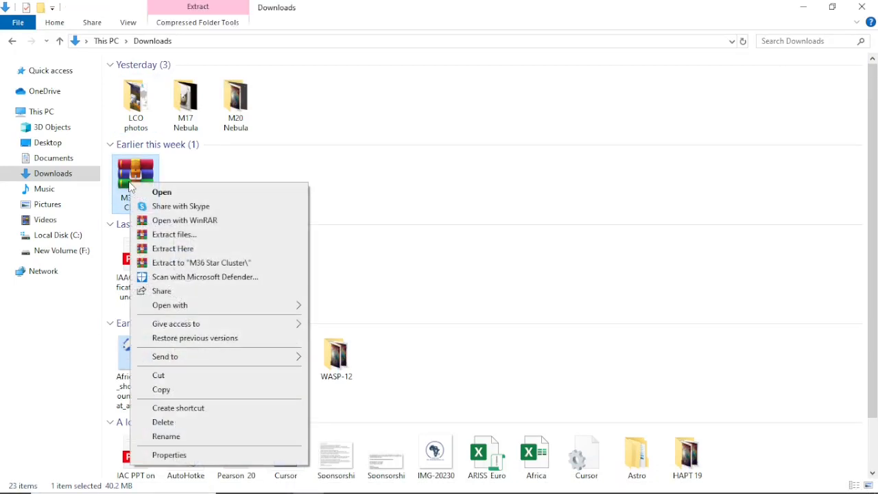
click(188, 235)
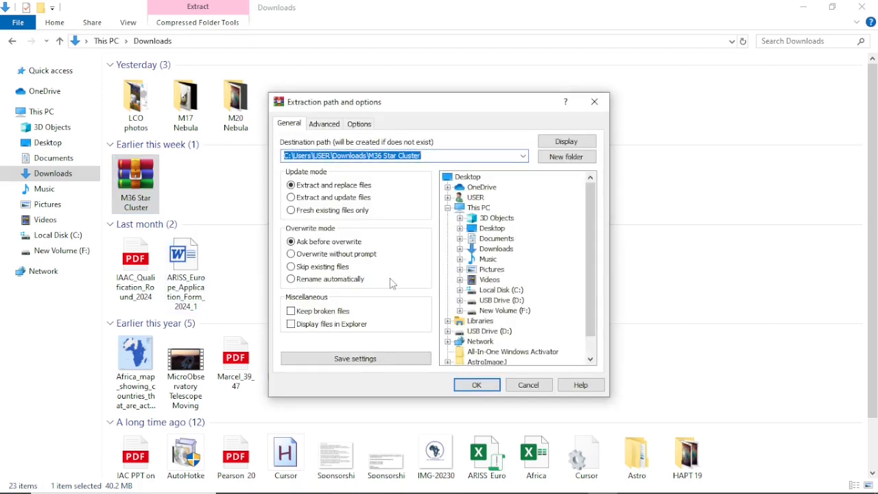
click(475, 385)
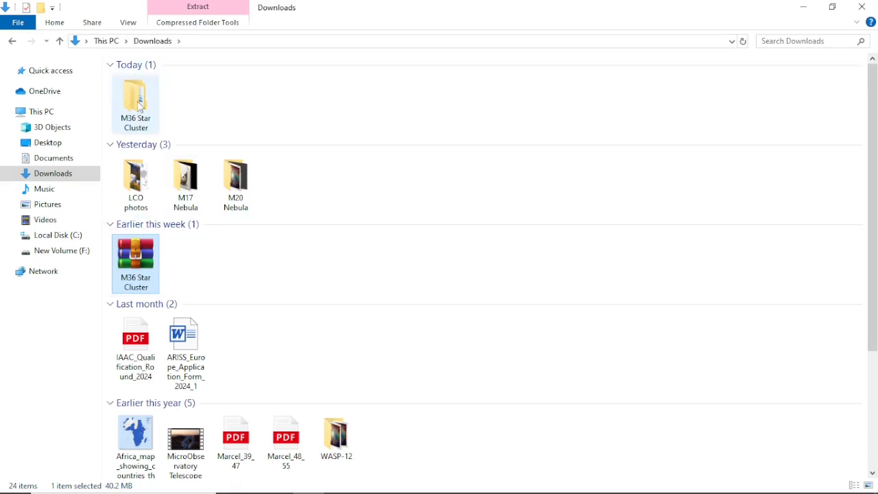
double_click(138, 104)
click(146, 99)
double_click(146, 99)
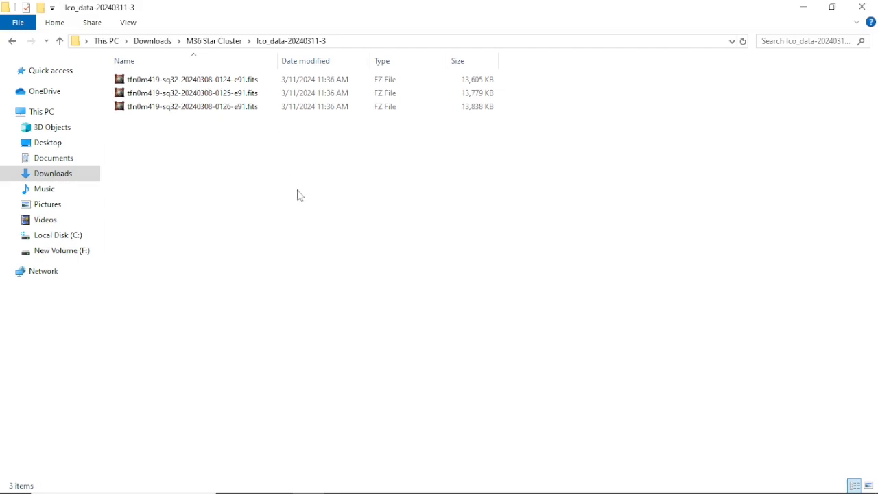
double_click(302, 85)
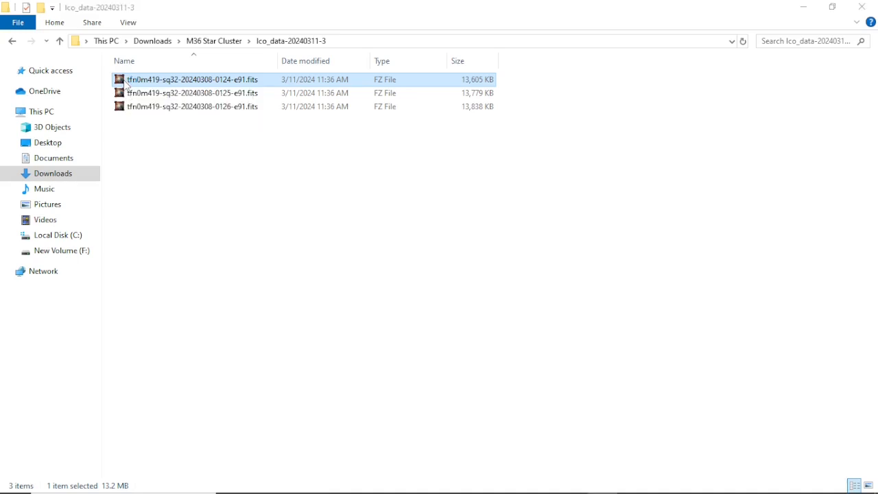
double_click(125, 83)
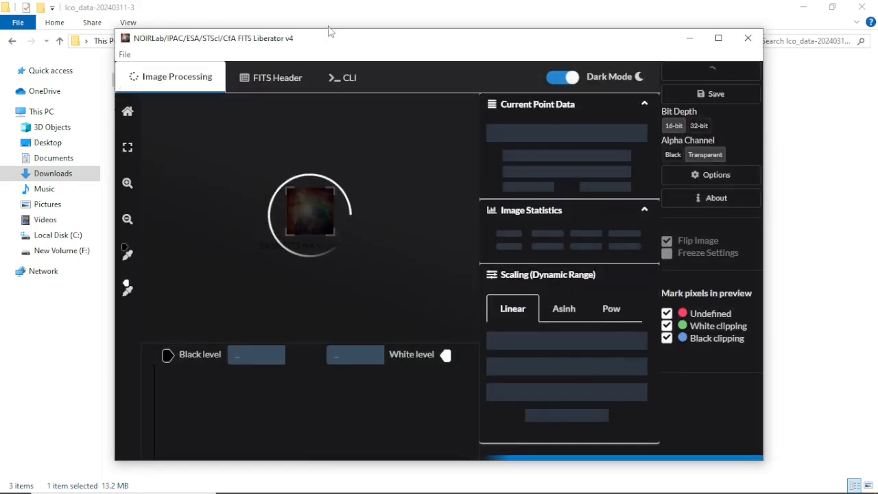
click(719, 38)
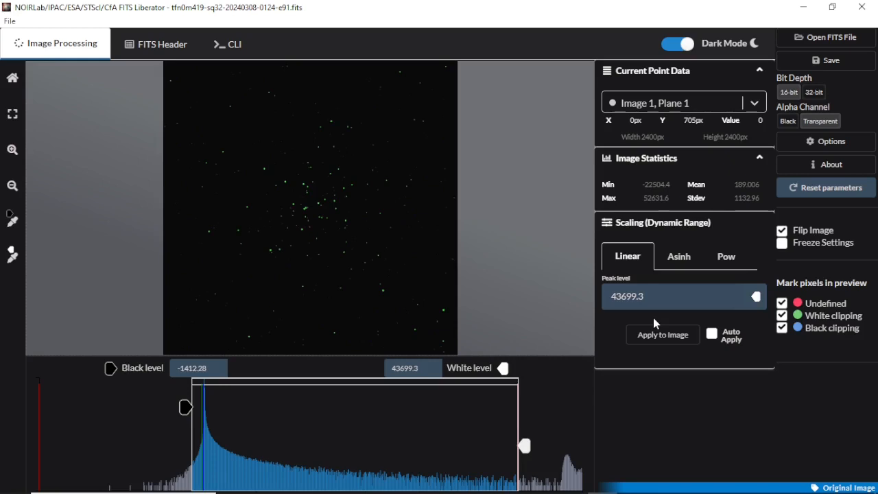
- Apply Asinh scaling to the 0124 frame, with the white level at about 3.18 and the black level at about -0.84
click(675, 256)
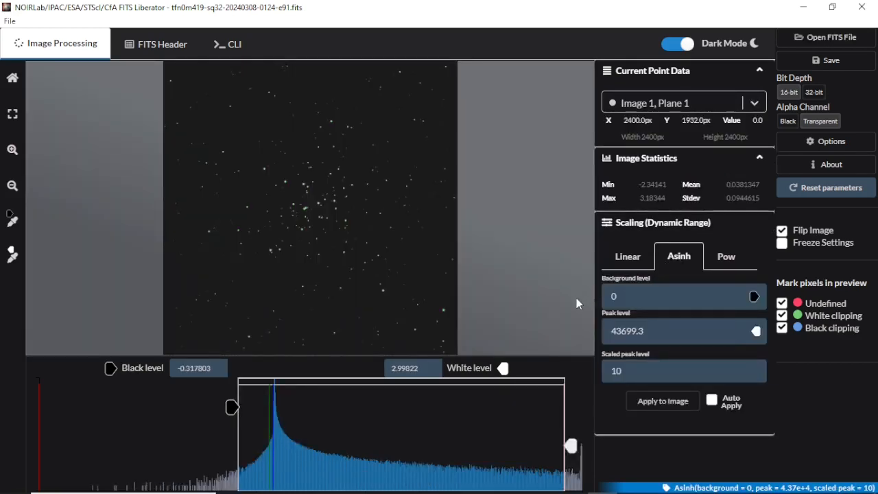
drag(566, 449, 598, 452)
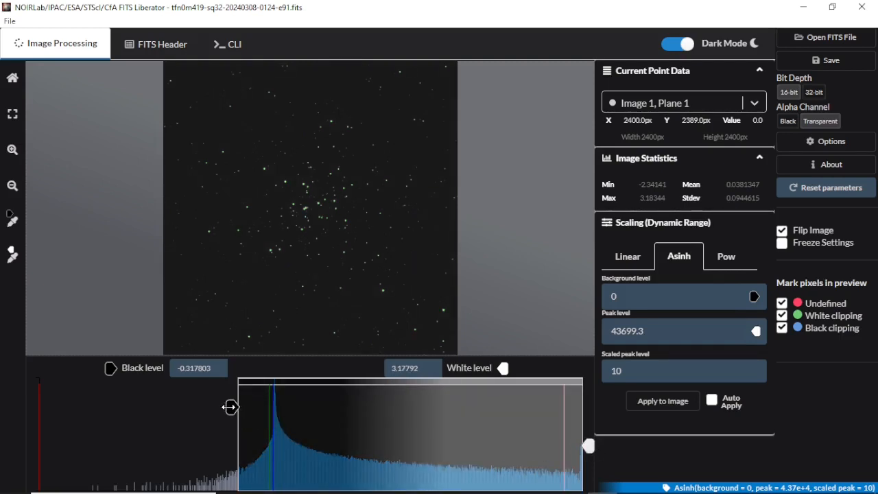
drag(230, 407, 178, 408)
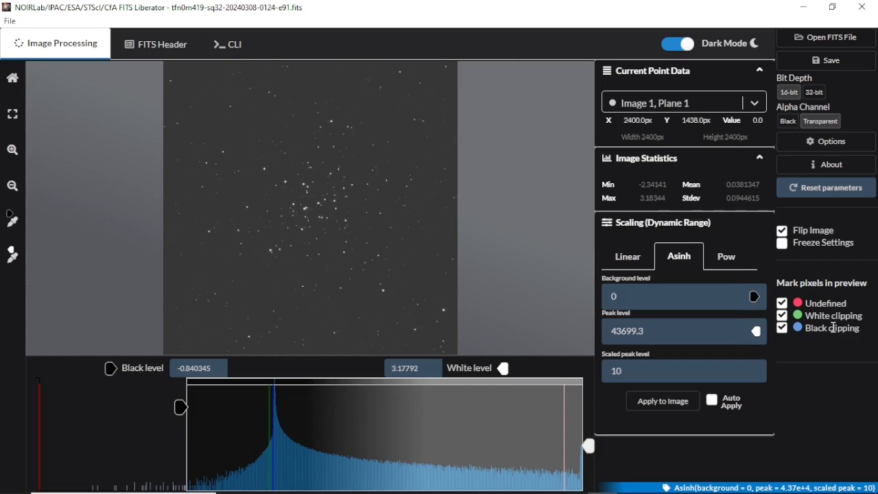
- Check the 0124 frame's filter in the Science Archive and save the image as a TIFF named B in Downloads > M36 Star Cluster
click(838, 61)
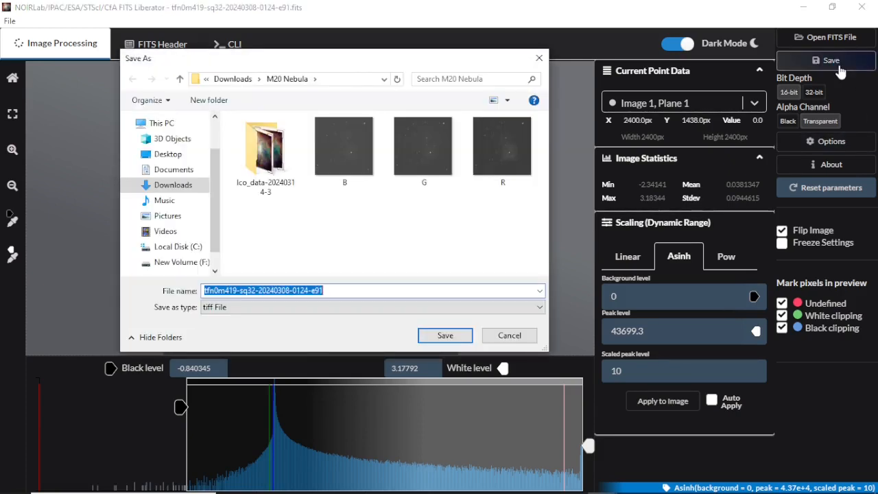
click(233, 80)
double_click(260, 168)
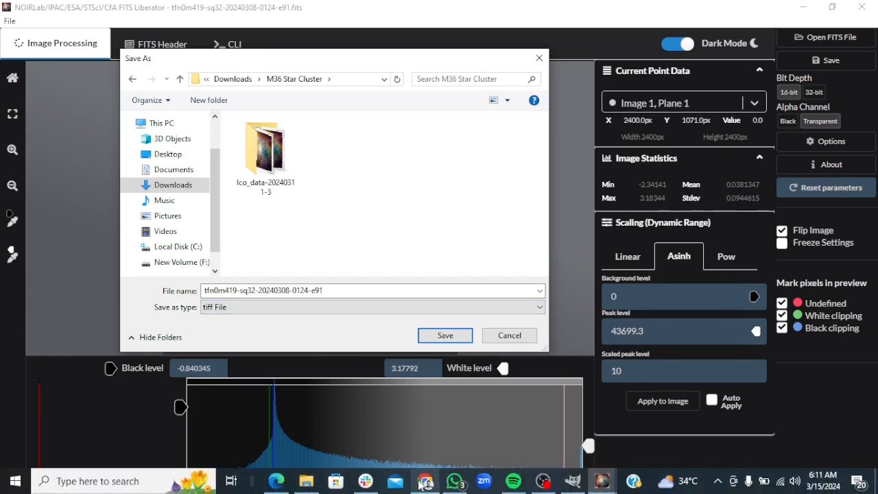
mouse_move(420, 482)
mouse_move(434, 441)
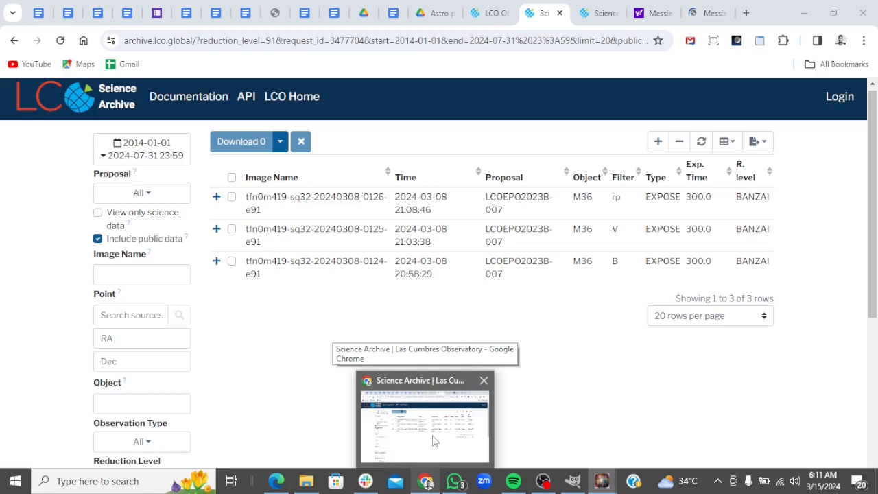
click(434, 441)
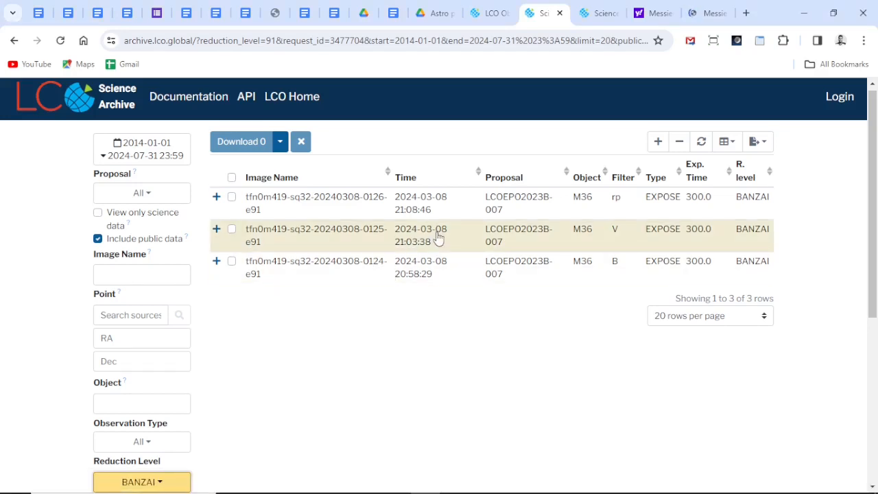
click(810, 13)
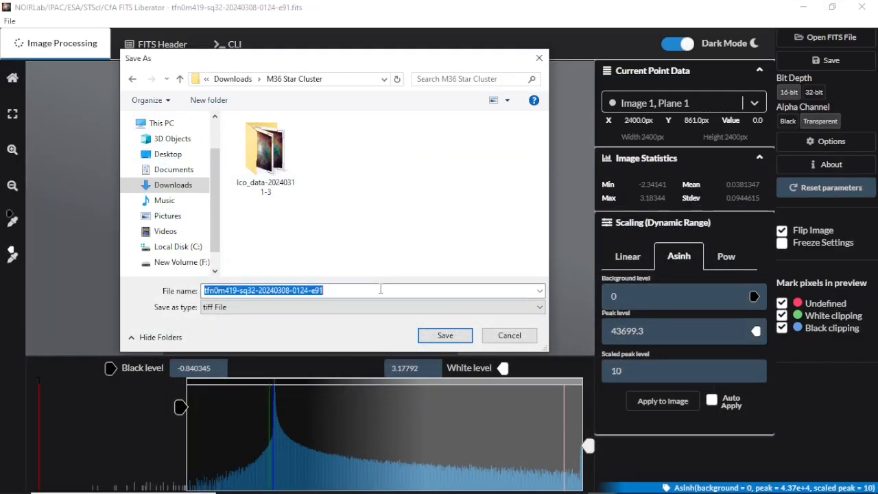
text(B)
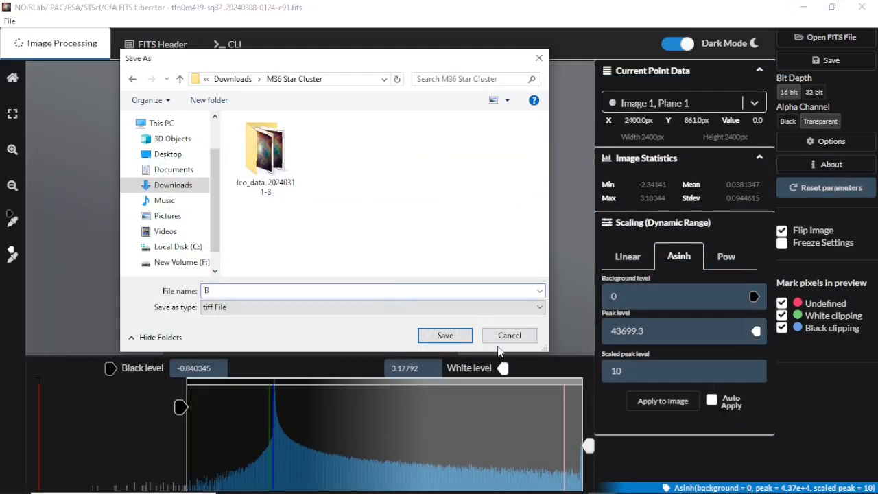
click(456, 342)
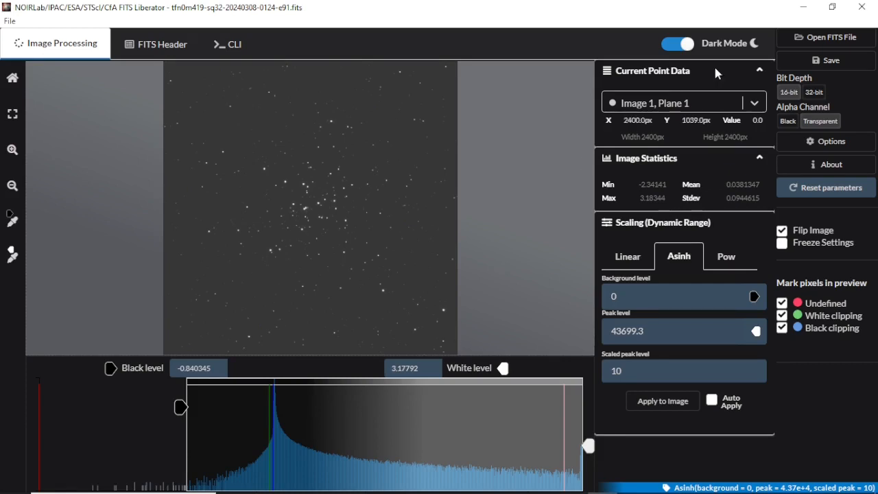
click(817, 41)
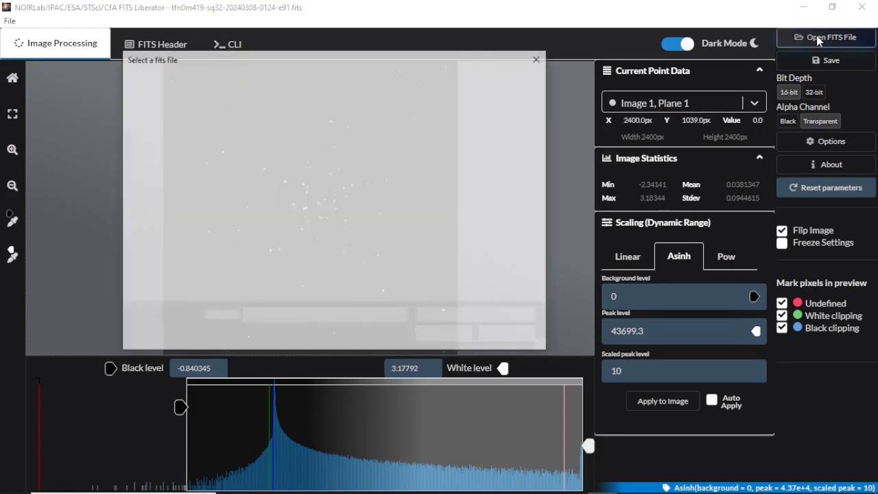
double_click(269, 161)
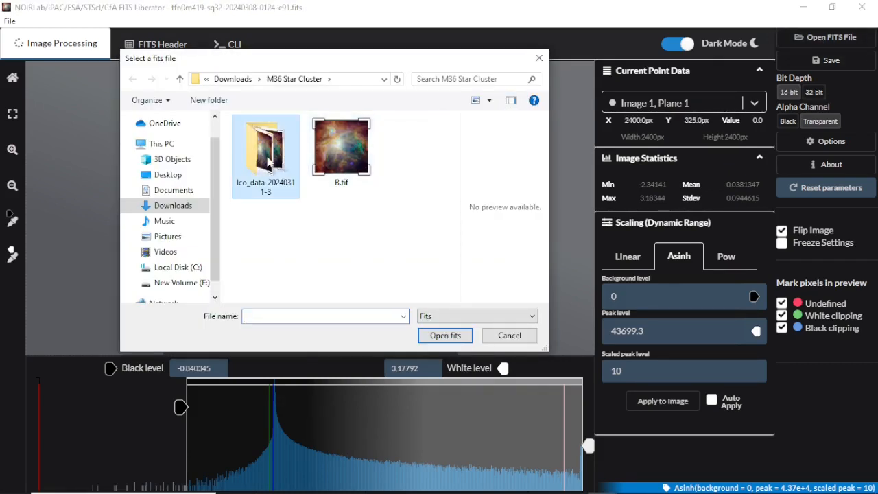
click(293, 151)
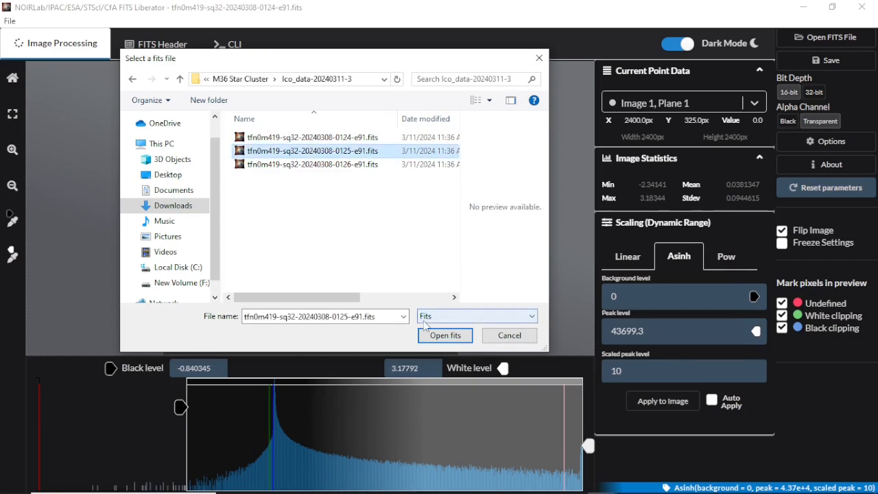
click(434, 336)
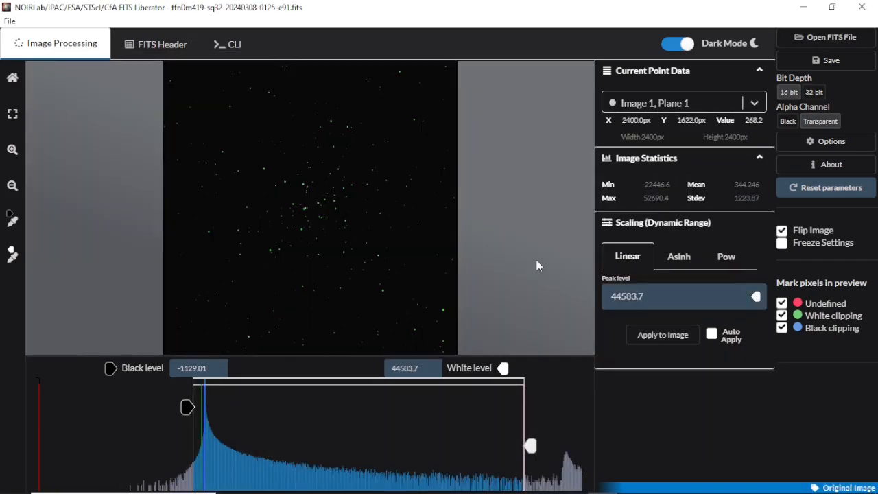
- Apply Asinh scaling to the 0125 frame, with the white level at about 3.16 and the black level at about -1.01
click(679, 257)
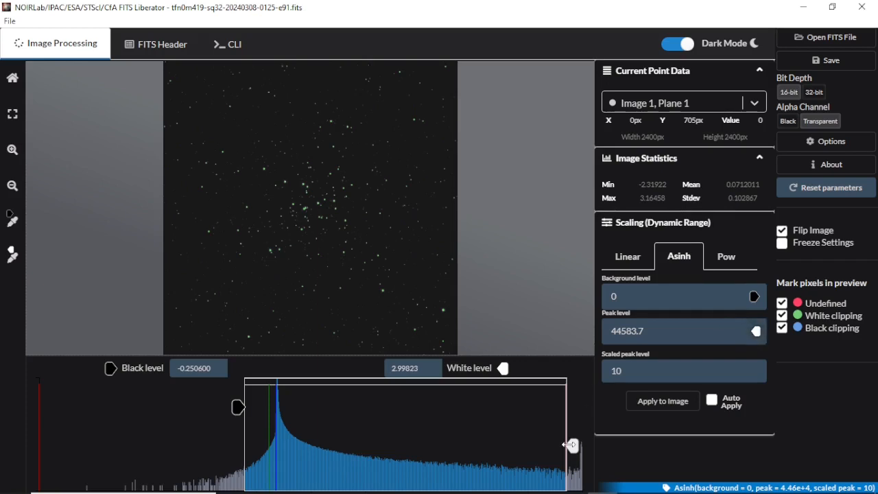
drag(573, 446, 601, 452)
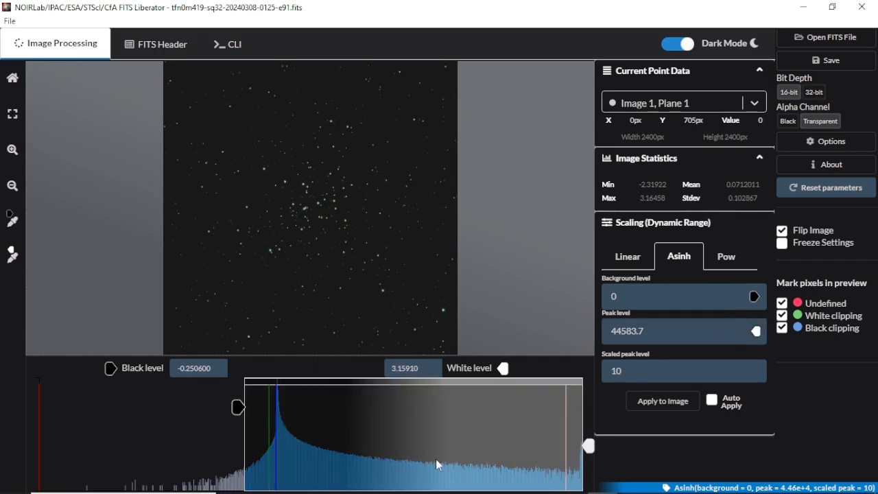
drag(236, 407, 162, 407)
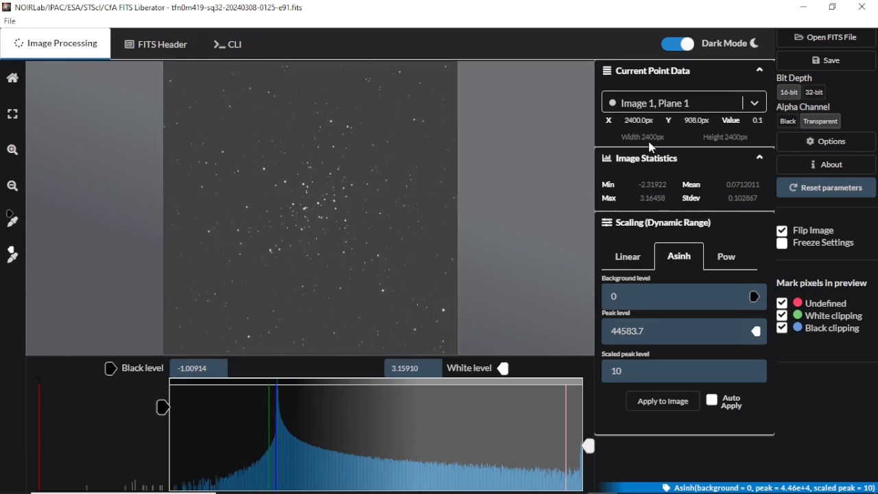
- Check the 0125 frame's filter in the Science Archive preview and save the image as a TIFF named G in Downloads > M36 Star Cluster
click(836, 65)
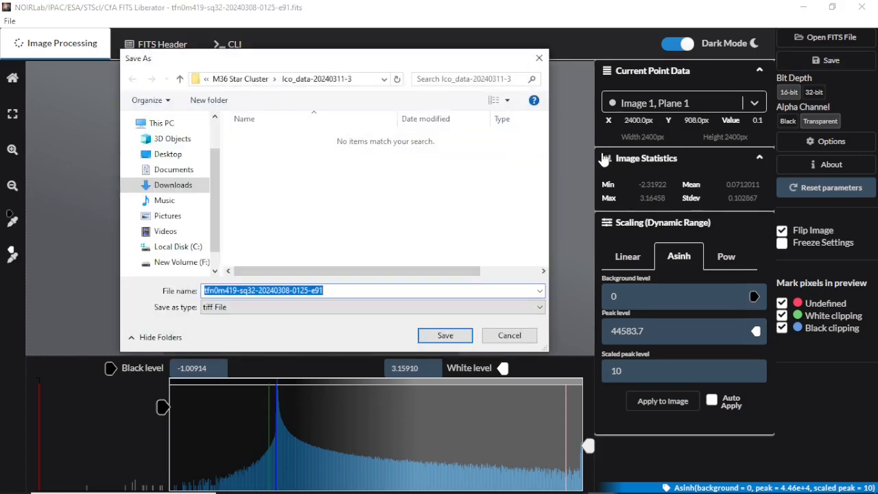
click(241, 79)
mouse_move(396, 485)
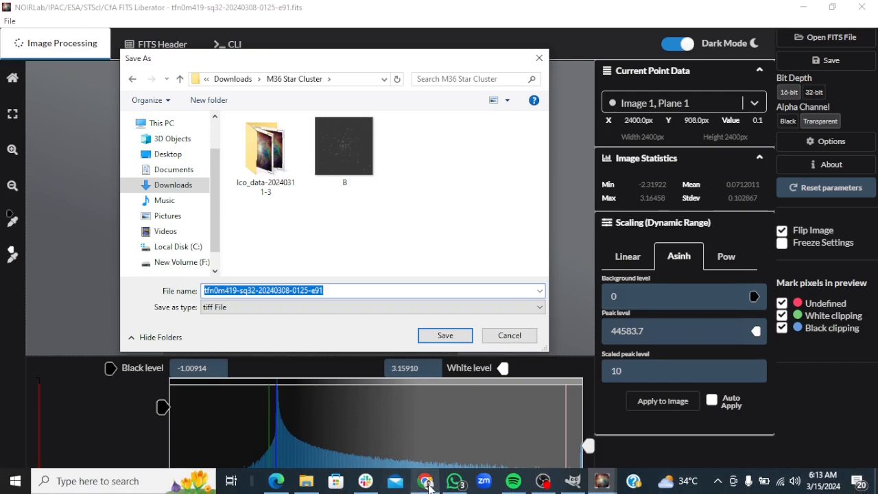
mouse_move(427, 485)
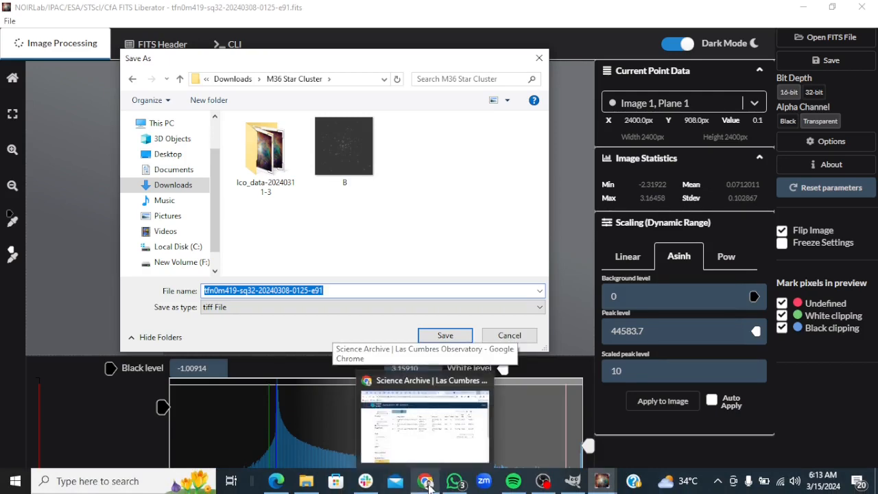
mouse_move(446, 436)
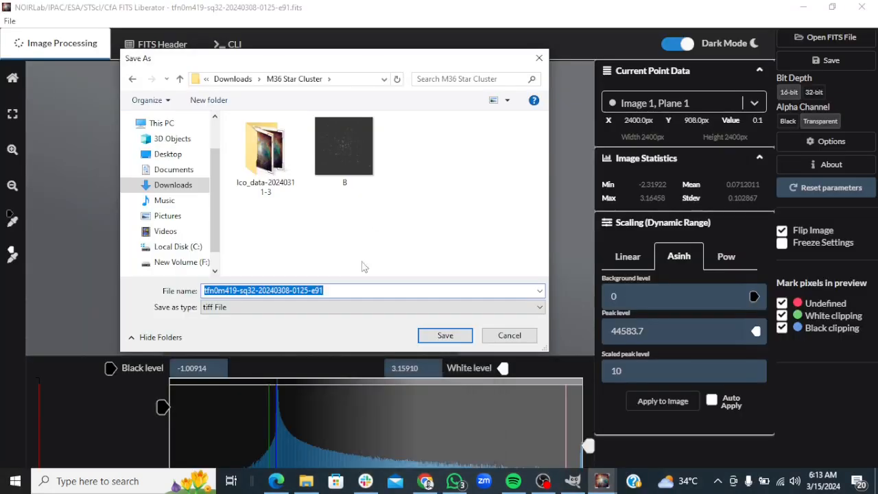
text(V)
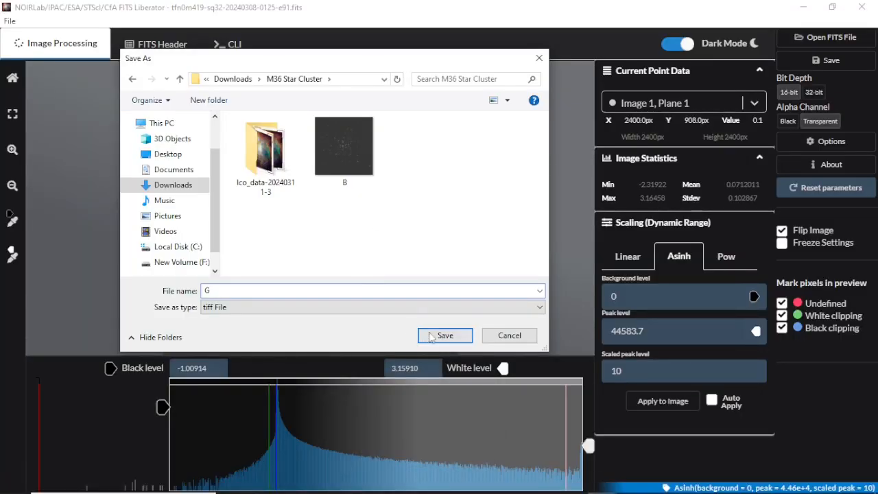
click(445, 334)
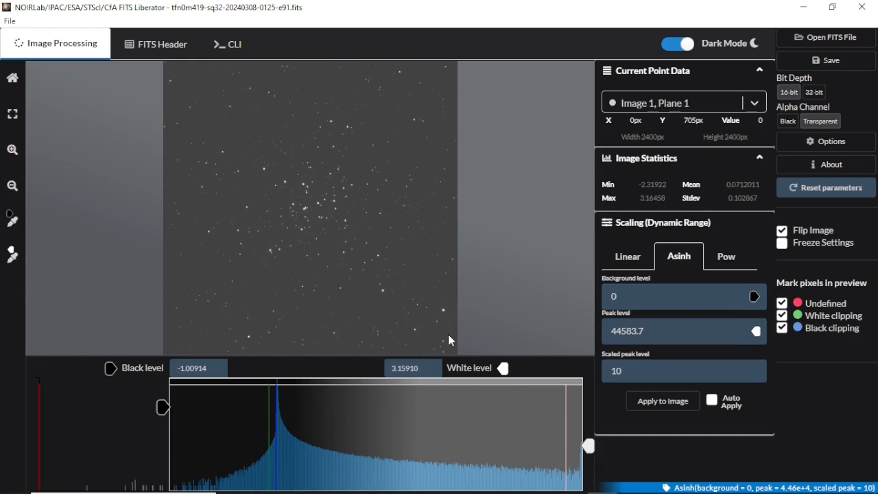
click(812, 33)
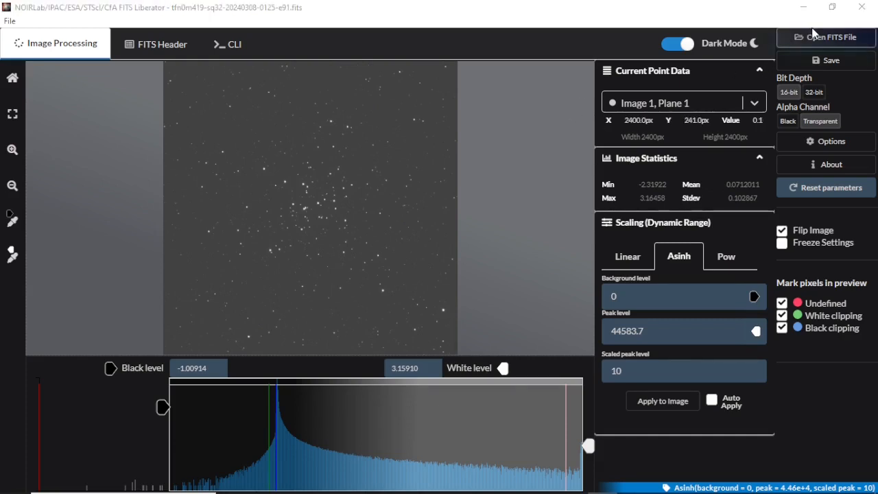
double_click(276, 167)
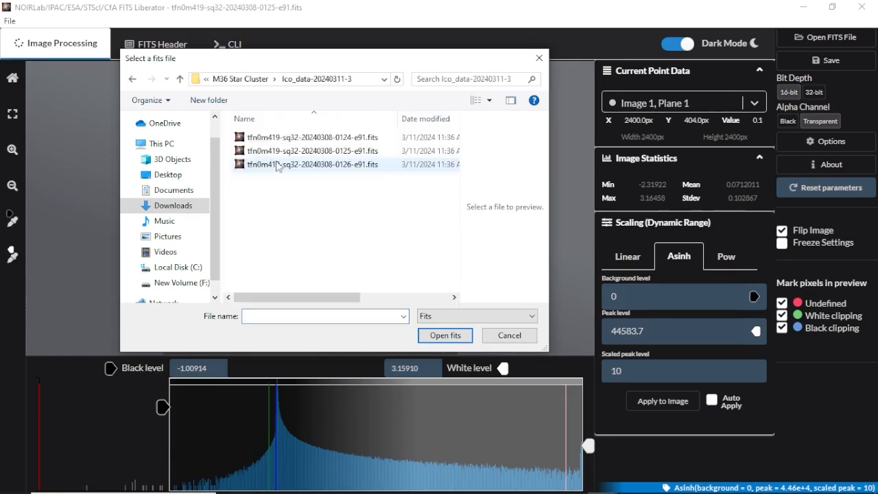
click(306, 168)
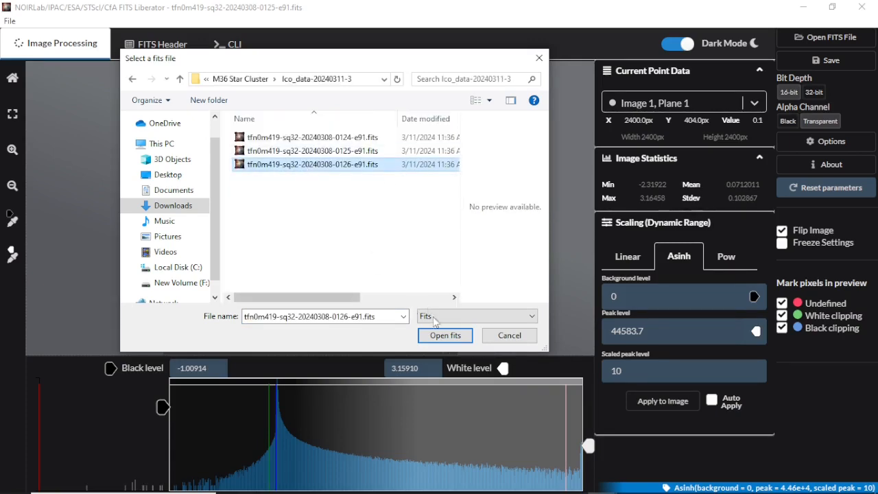
click(439, 341)
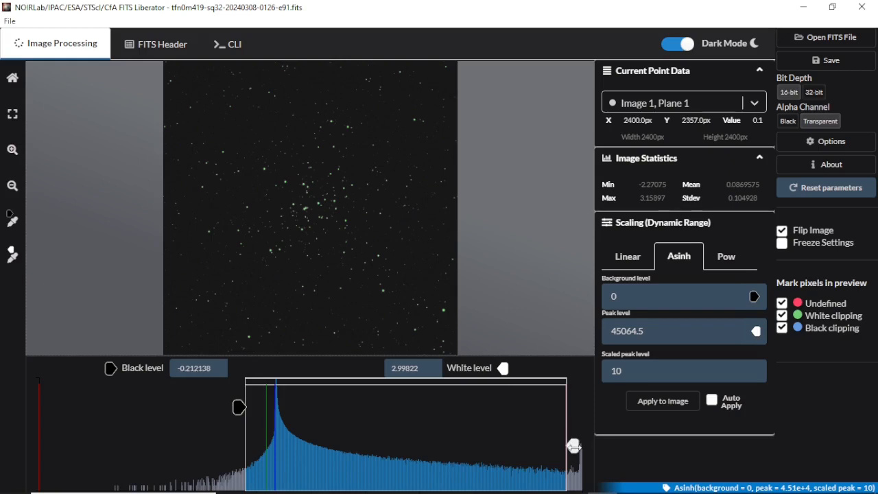
- Set the Asinh-scaled 0126 frame's white level to about 3.15 and its black level to about -0.92
drag(574, 446, 590, 447)
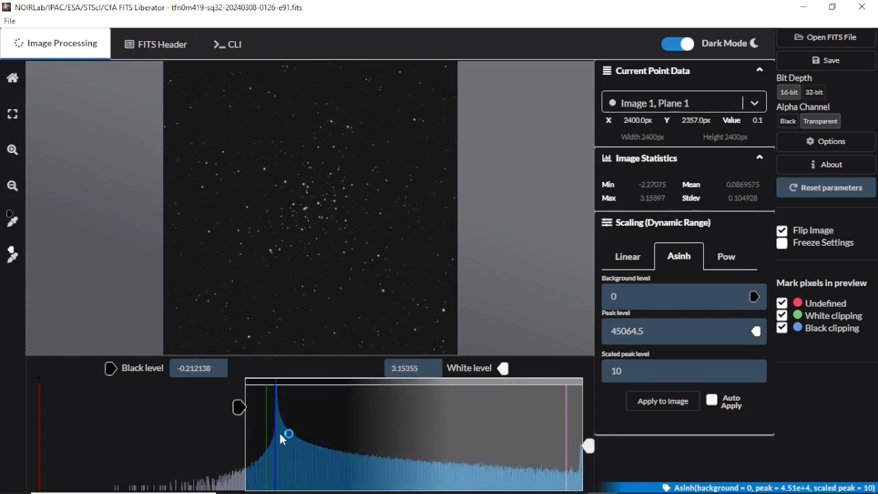
drag(238, 406, 167, 407)
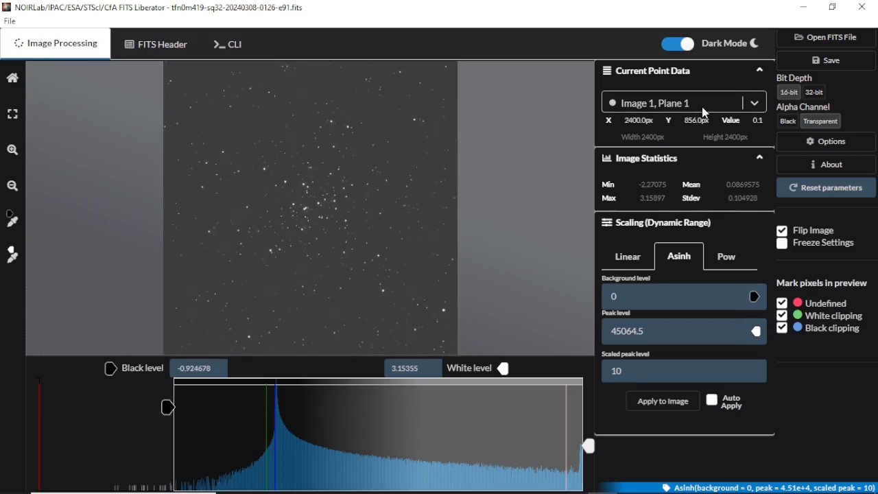
- Save the 0126 frame as a TIFF named R in Downloads > M36 Star Cluster
click(831, 61)
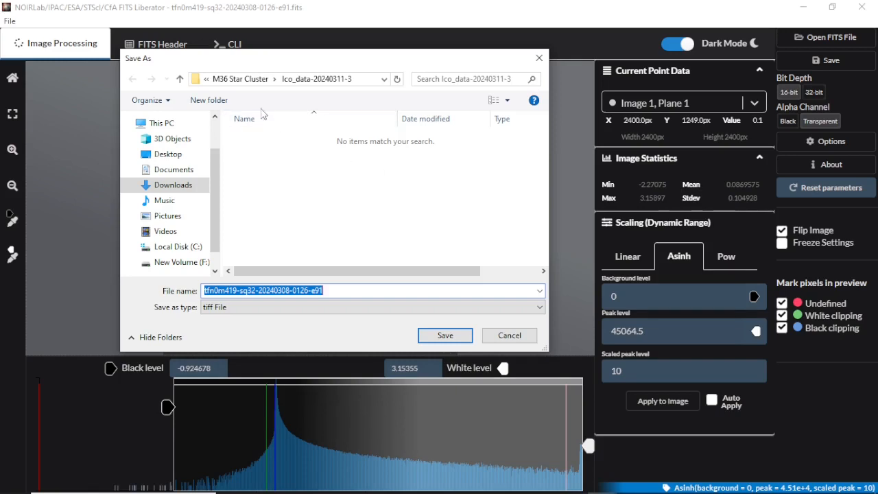
click(260, 84)
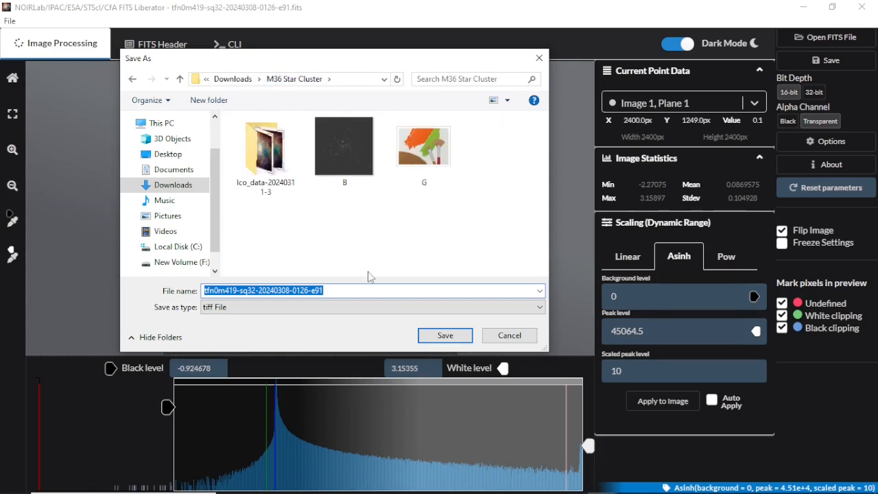
text(R)
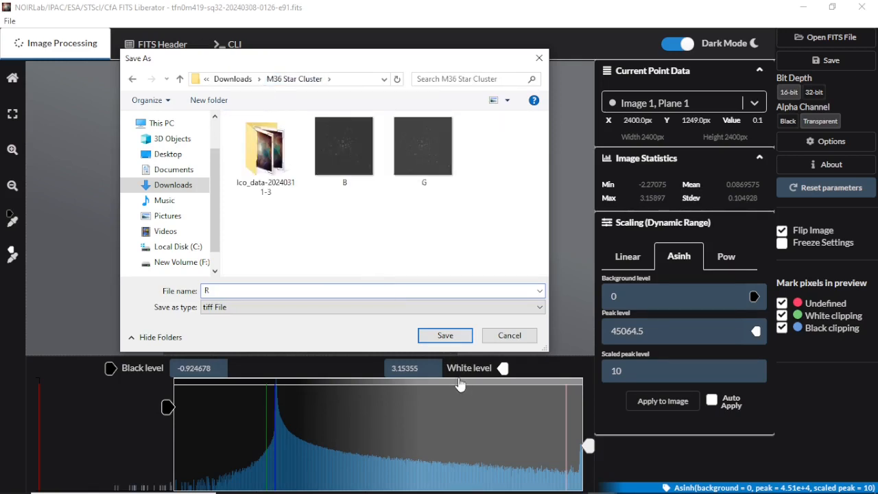
click(445, 335)
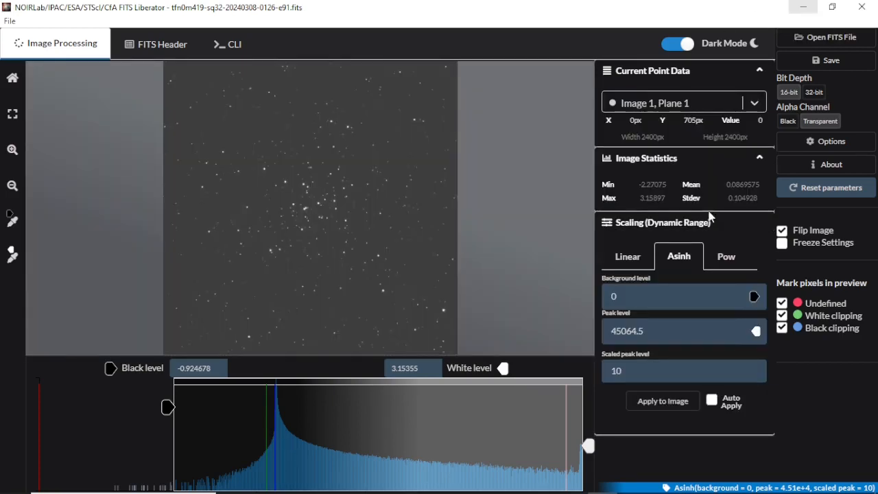
- Switch to GIMP and open B.tif, G.tif and R.tif from Downloads > M36 Star Cluster as layers of one image
mouse_move(514, 487)
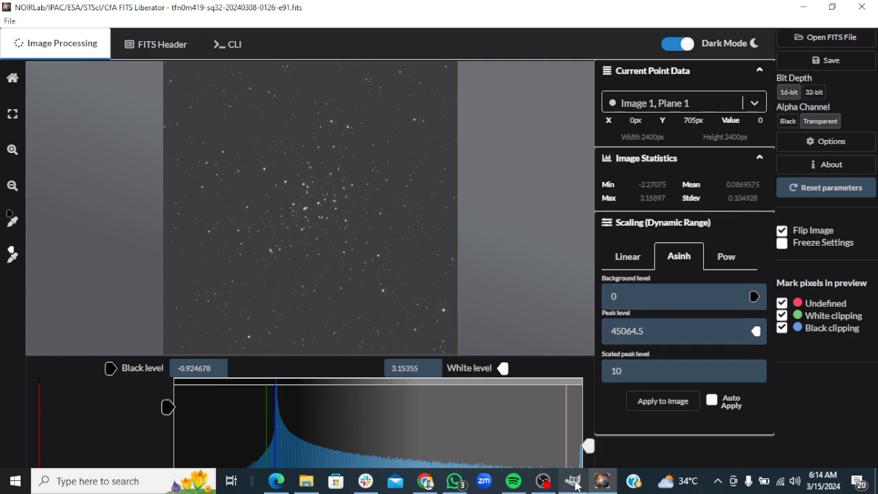
mouse_move(572, 483)
click(573, 415)
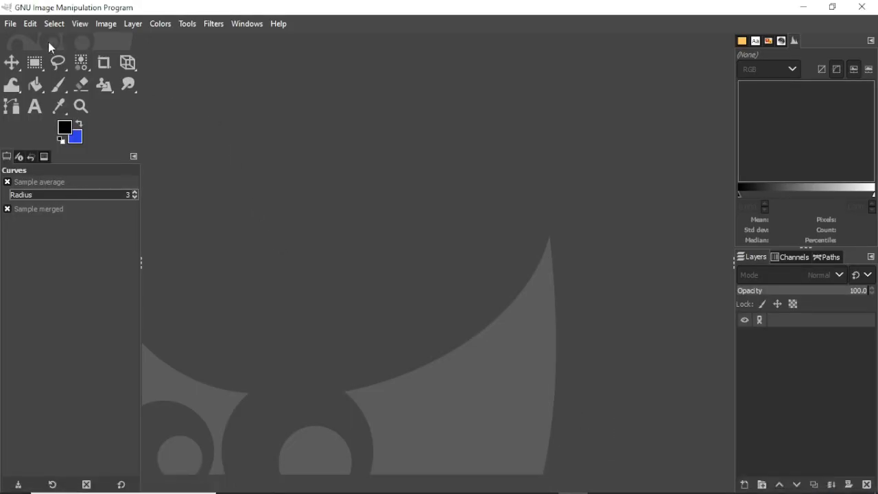
click(11, 24)
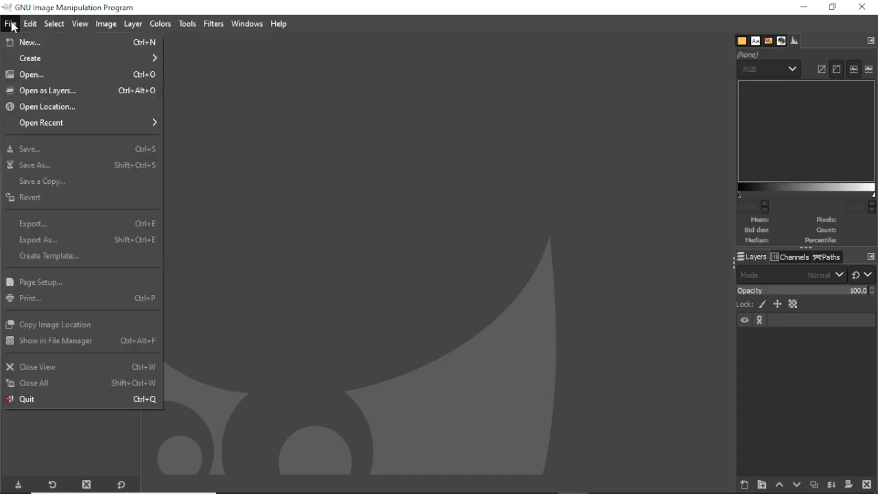
click(70, 94)
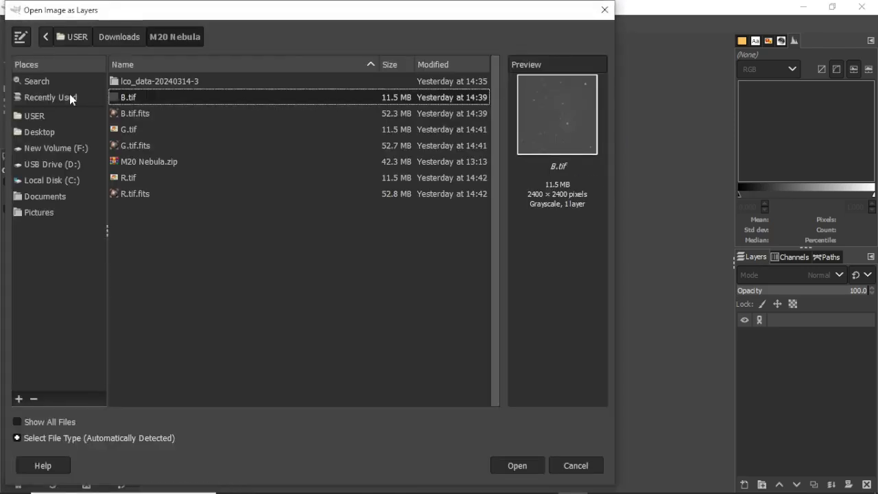
click(122, 37)
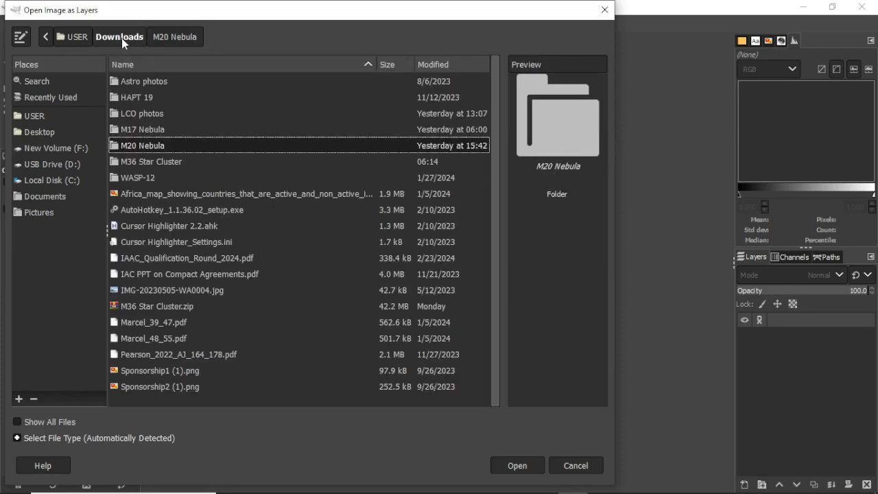
double_click(163, 160)
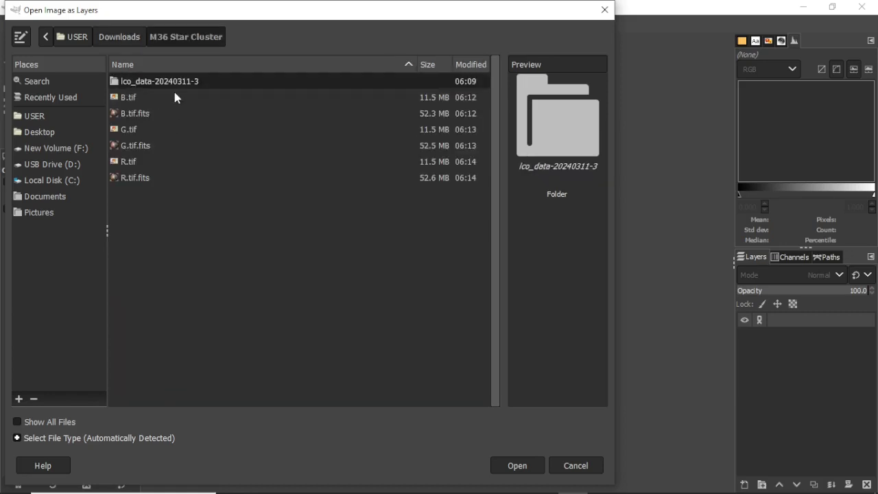
click(145, 98)
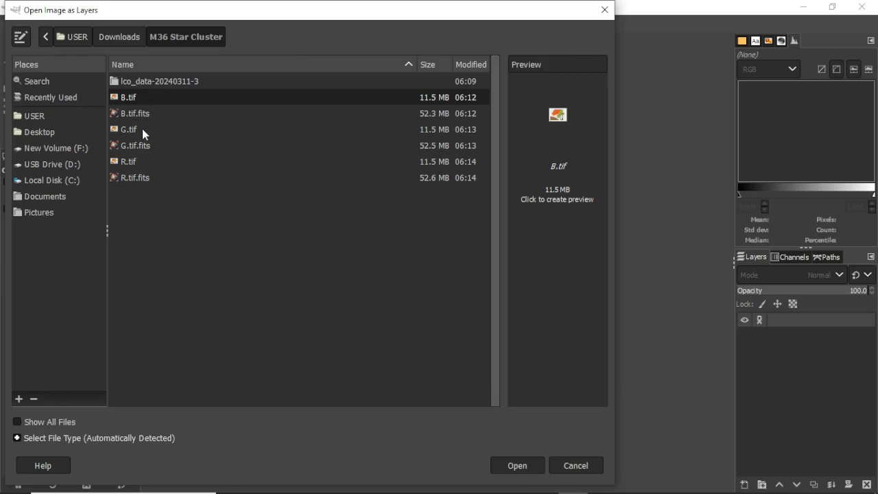
ctrl+click(142, 128)
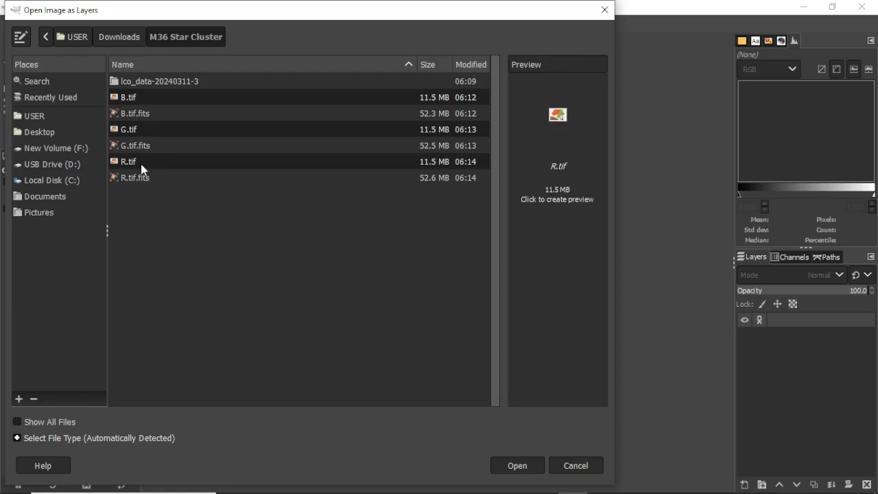
click(517, 466)
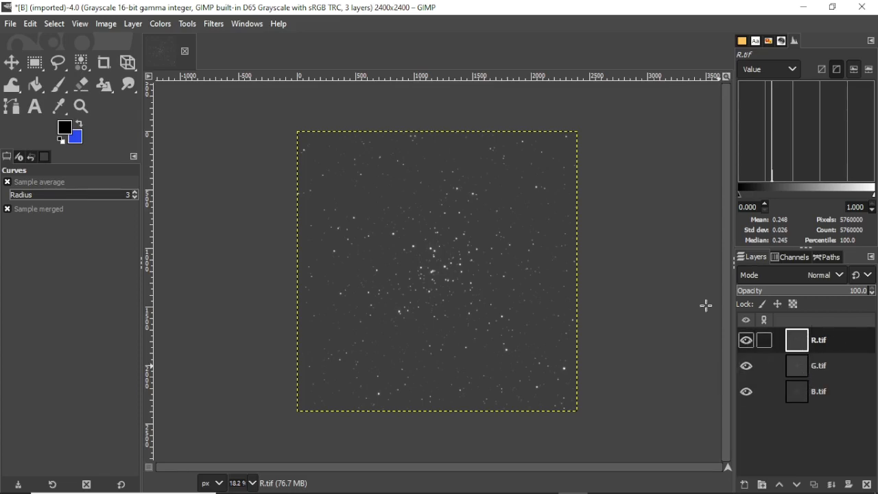
- Brighten the R.tif layer with a Curves adjustment, raising the value curve at input about 20.9 to output about 73
click(166, 27)
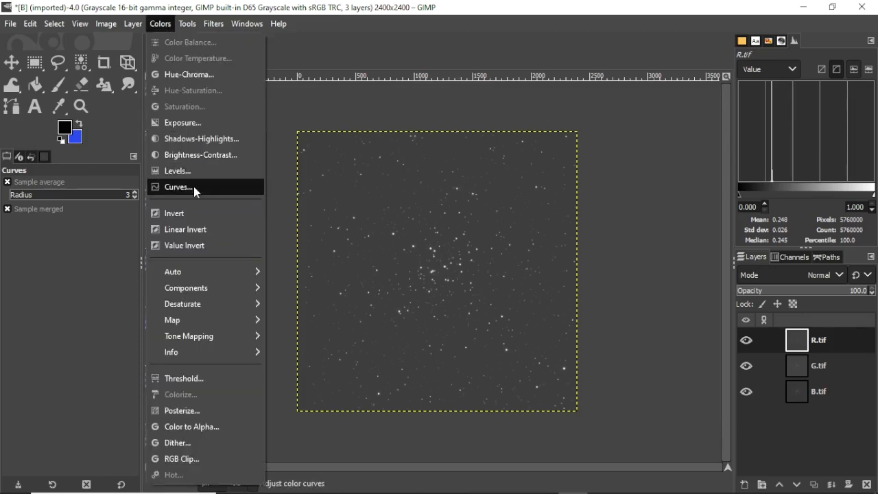
click(194, 187)
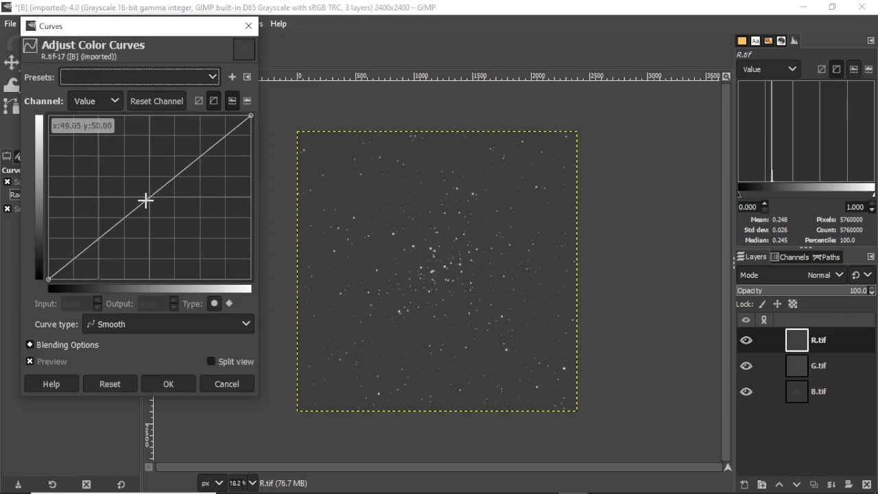
drag(148, 196, 90, 160)
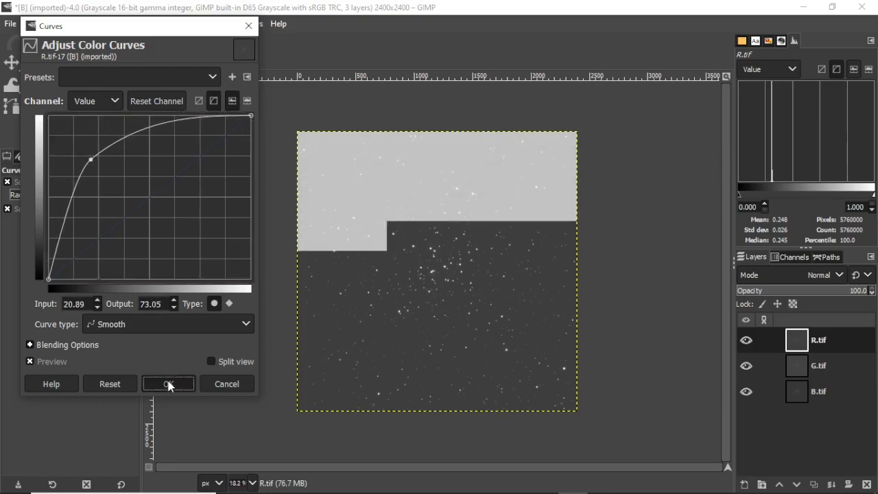
click(167, 383)
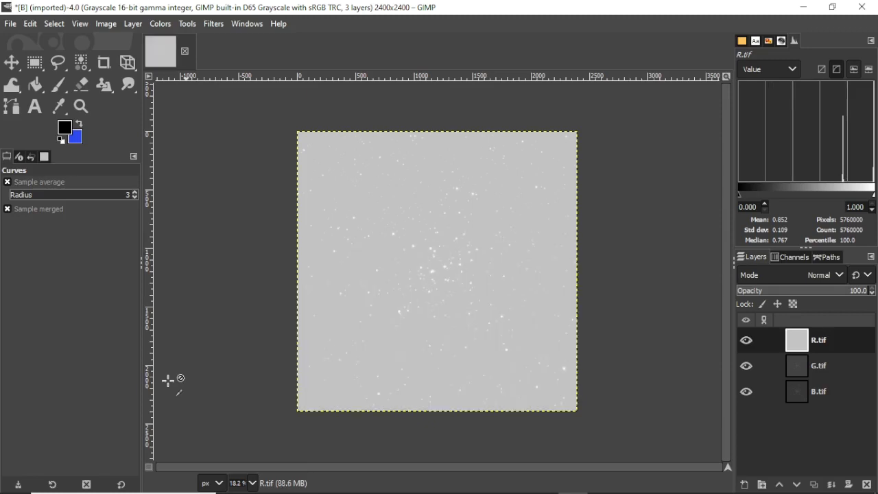
- Apply a second Curves stretch to the R.tif layer, lifting the curve at input about 22.8 to output about 72.3
click(168, 30)
click(181, 194)
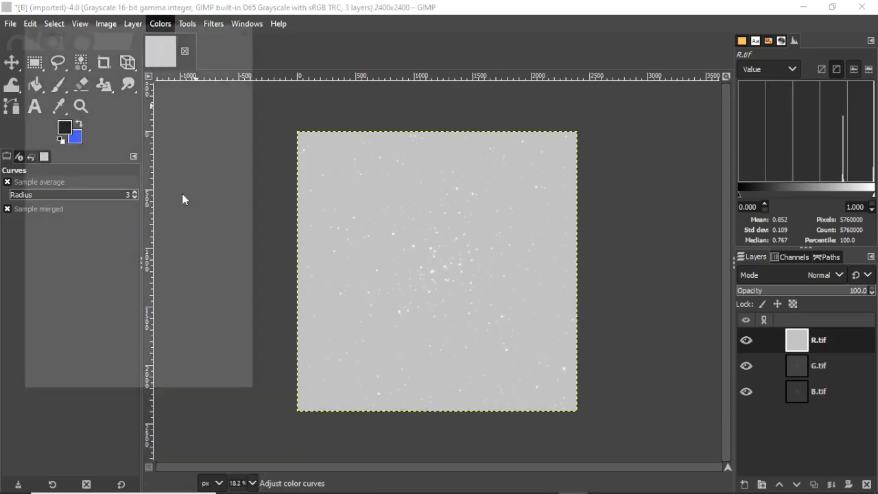
drag(151, 197, 94, 159)
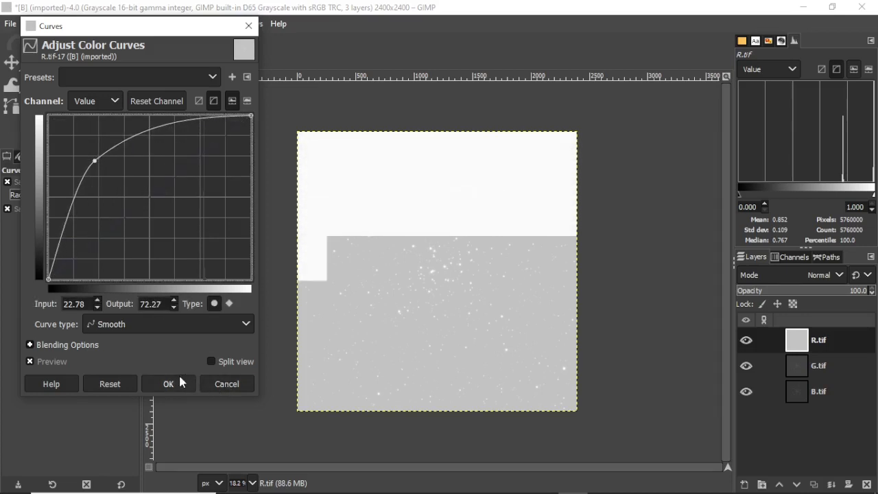
click(177, 379)
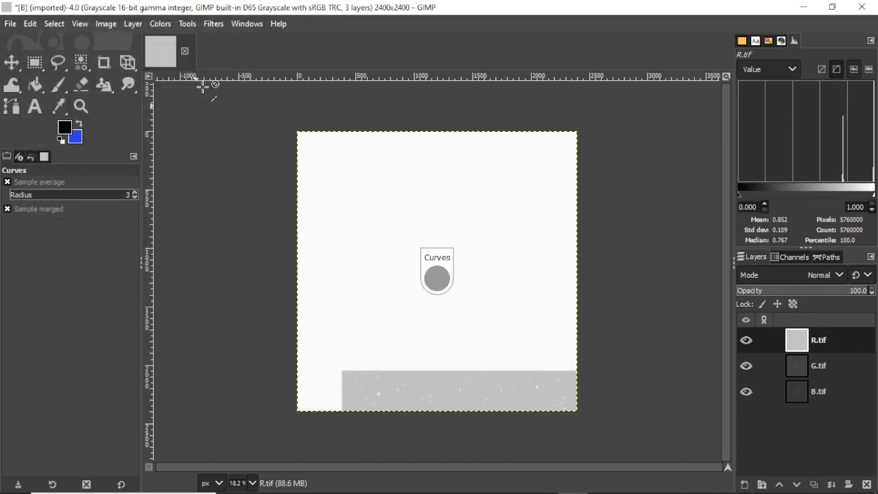
- Darken the R.tif layer's background with Levels by raising the black input level to about 96.9
click(168, 31)
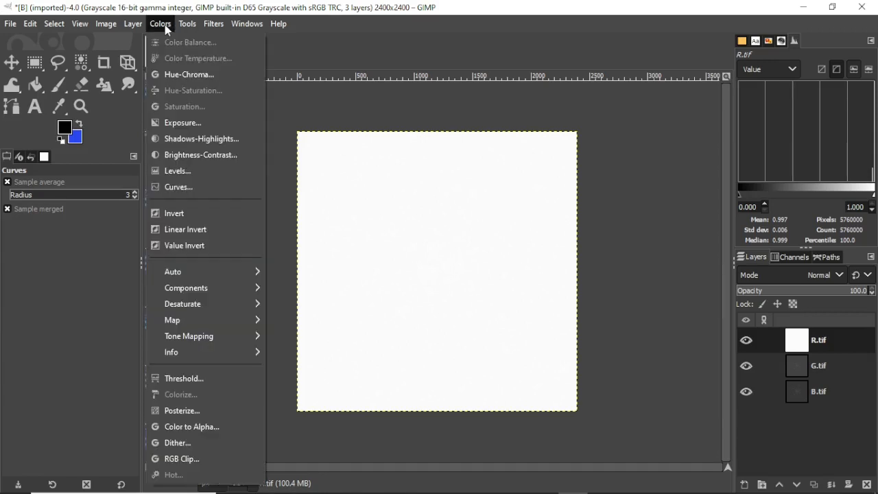
click(184, 167)
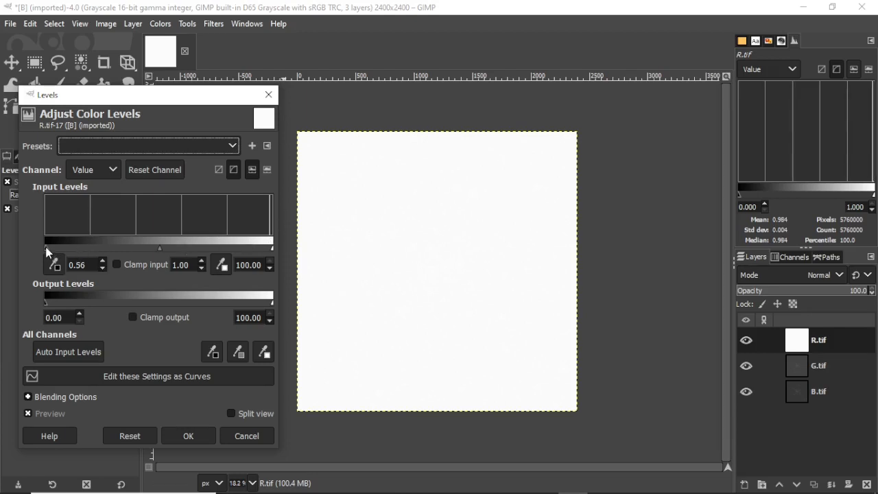
drag(76, 250, 265, 248)
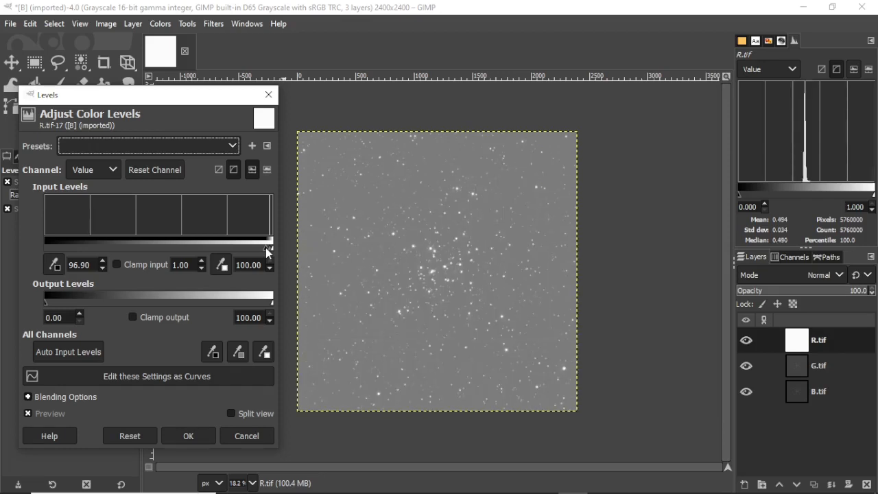
click(188, 435)
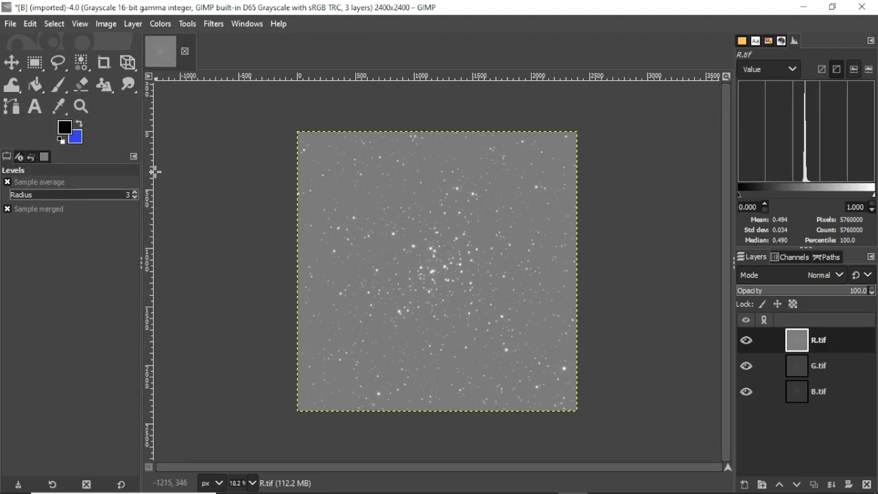
- Stretch the R.tif layer again with Curves, lifting the curve at input about 24 to output about 70.3
click(161, 25)
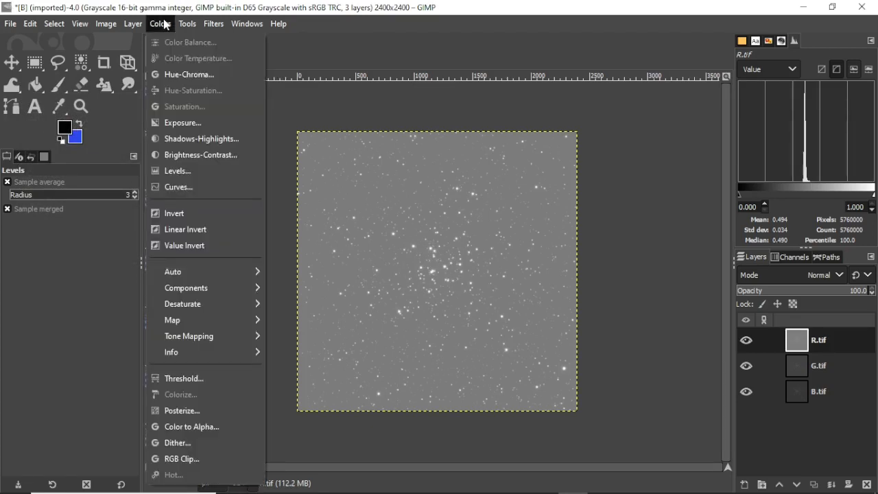
click(181, 188)
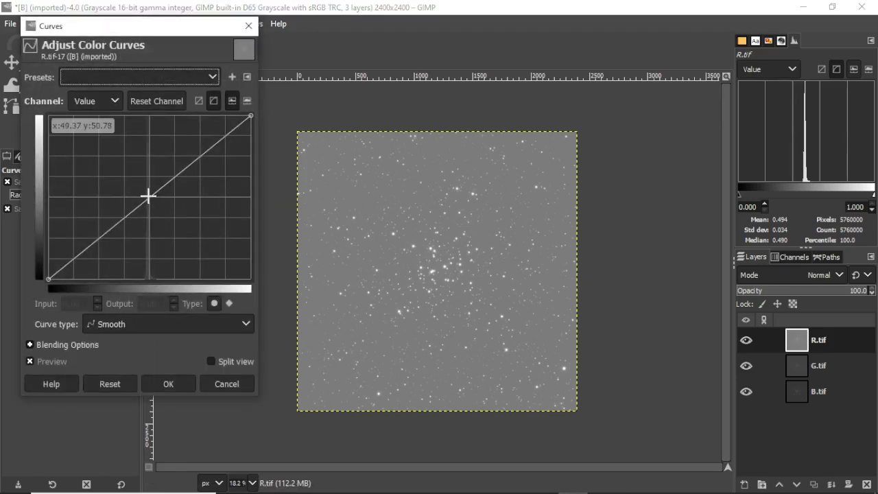
drag(148, 196, 96, 162)
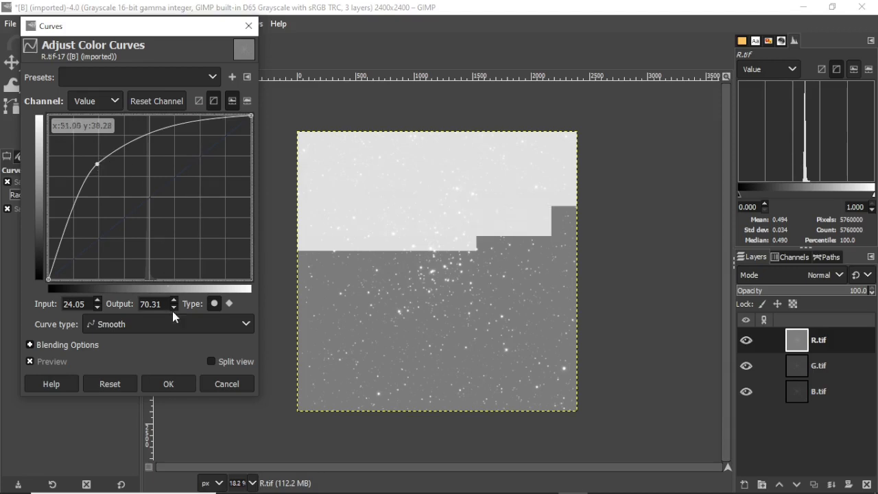
click(176, 378)
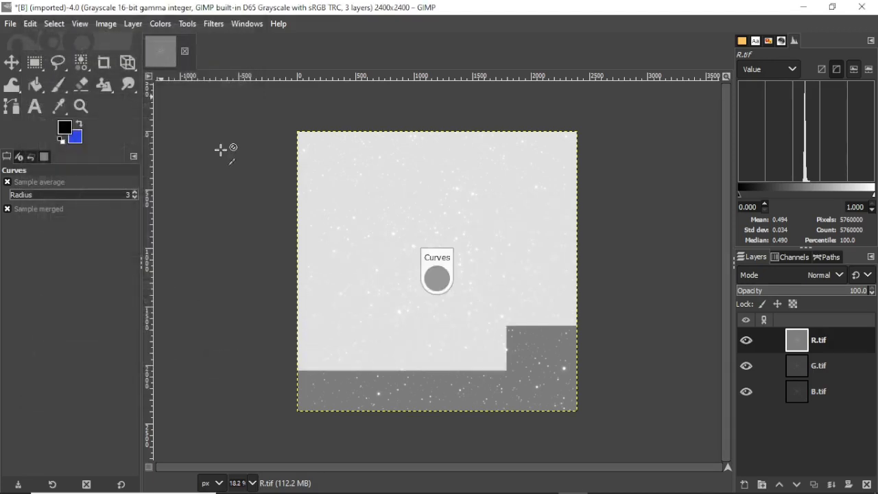
- Apply Levels to the R.tif layer with the black input level raised to about 85.9
click(162, 24)
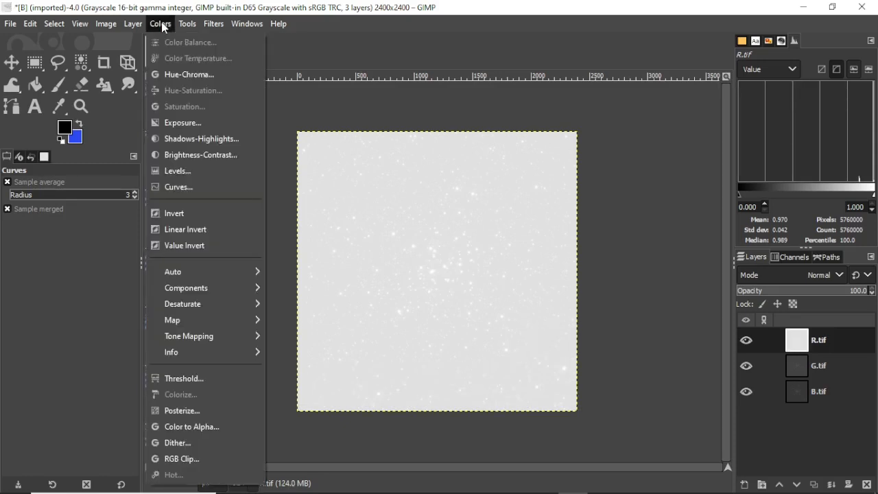
click(188, 172)
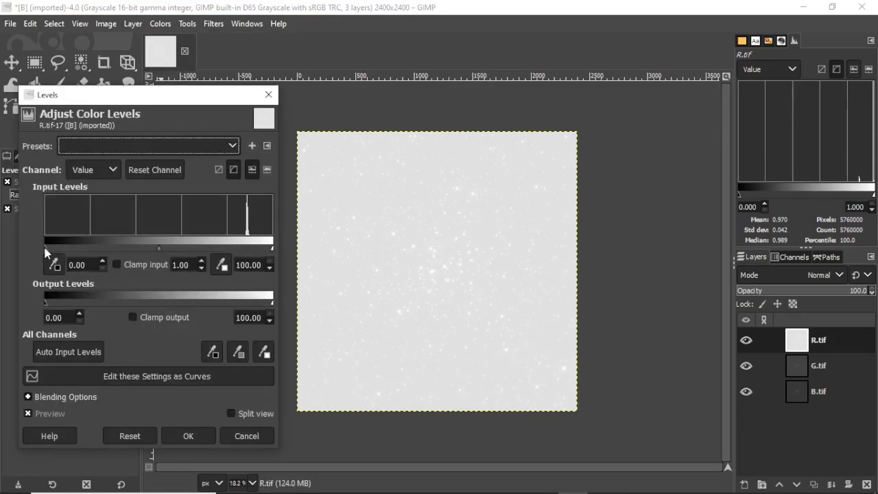
drag(46, 250, 240, 254)
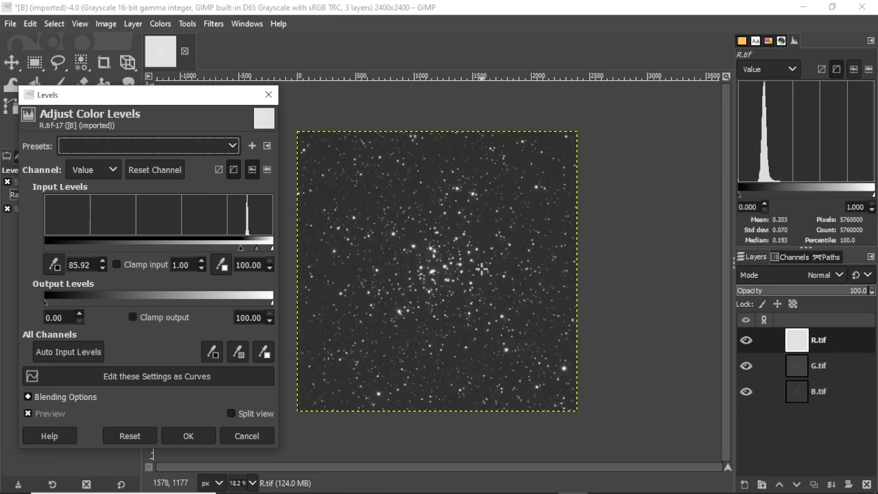
click(201, 434)
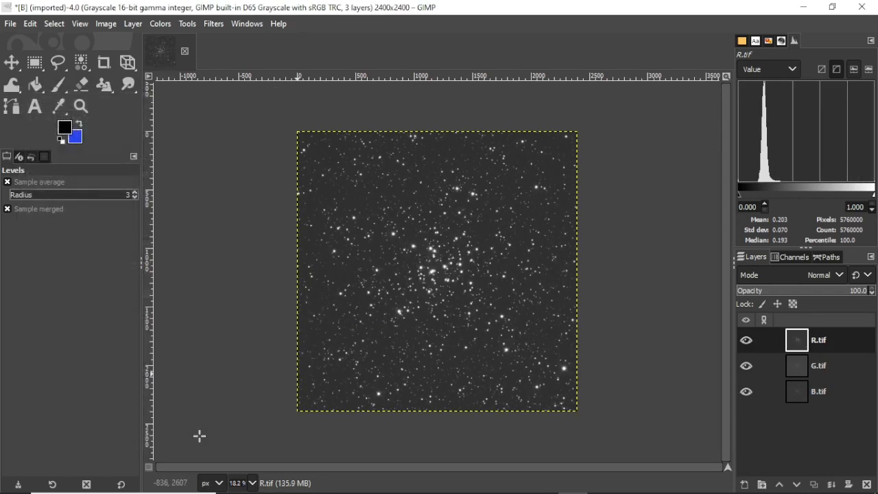
- Hide the R.tif layer and apply Curves to the G.tif layer, lifting input about 23.4 to output about 69.1
click(746, 340)
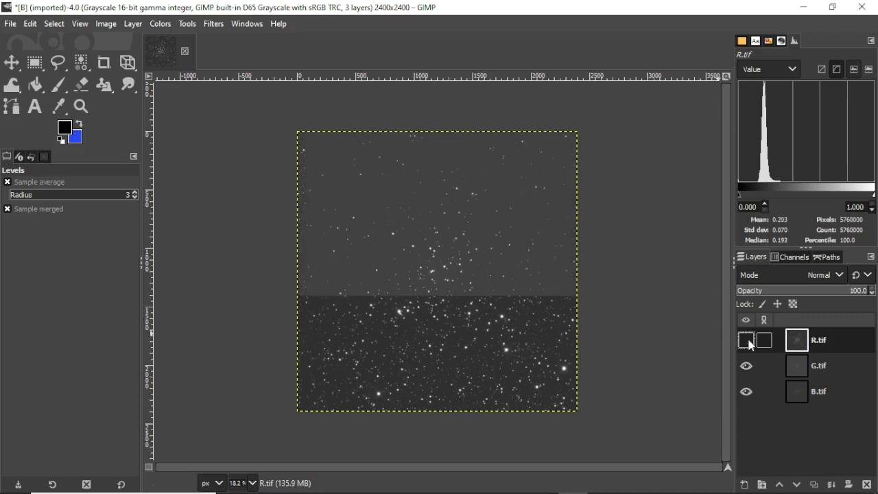
click(800, 365)
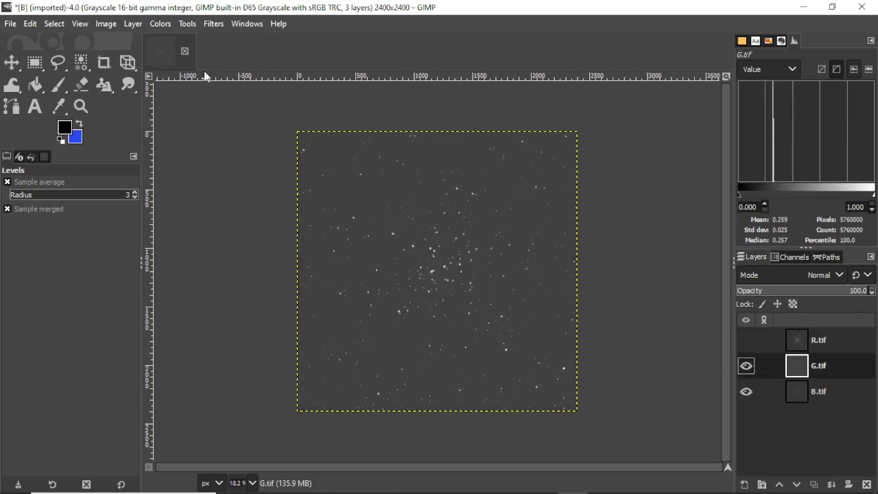
click(161, 24)
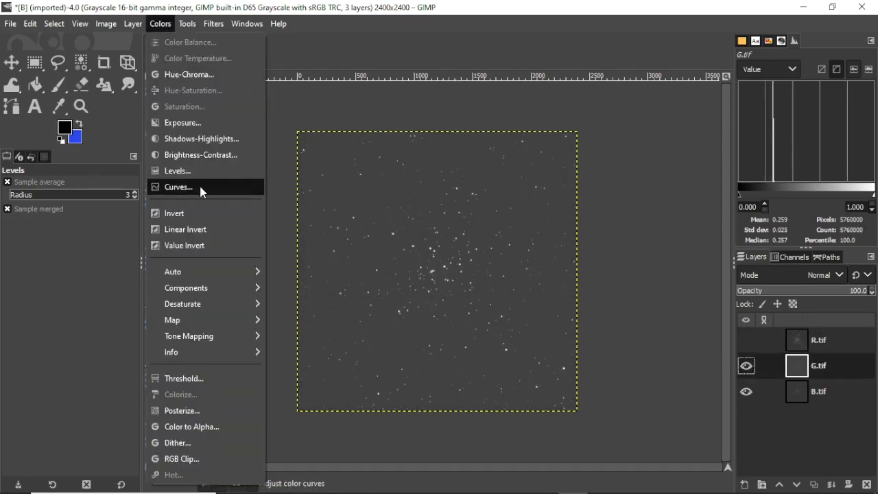
click(198, 184)
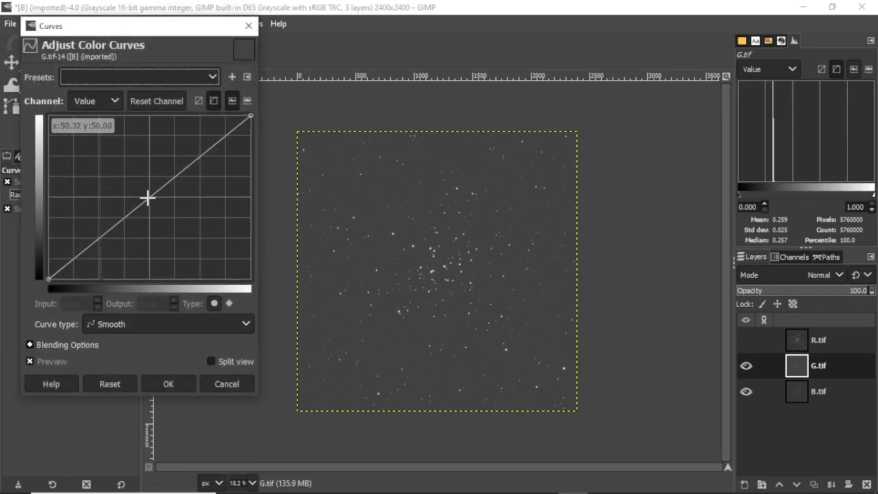
drag(148, 197, 96, 165)
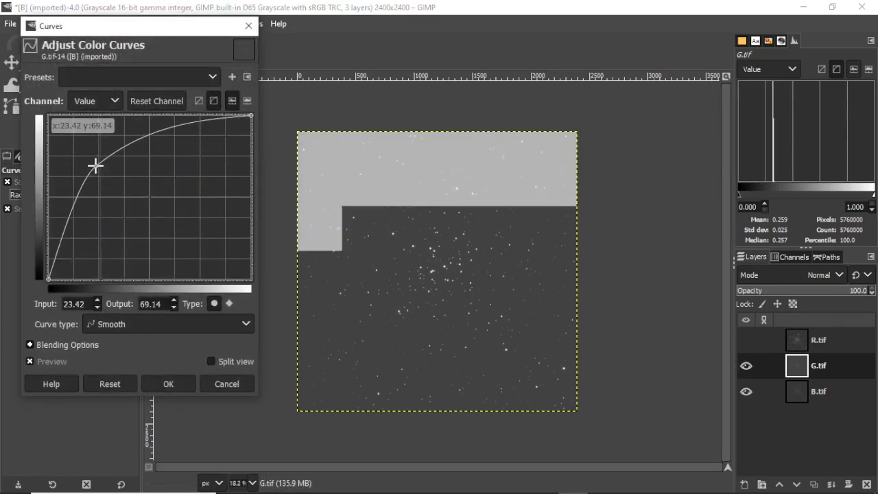
click(174, 384)
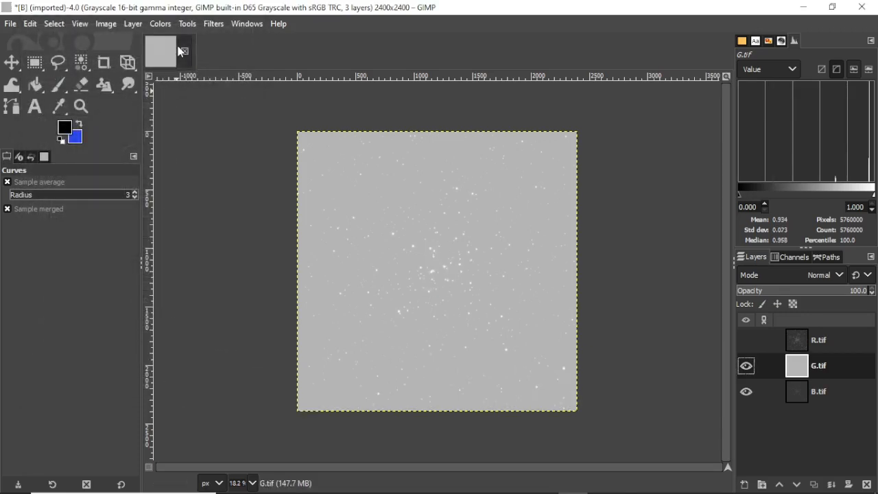
- Apply a second Curves stretch to the G.tif layer, lifting the curve at input about 23.1 to output about 70.3
click(160, 24)
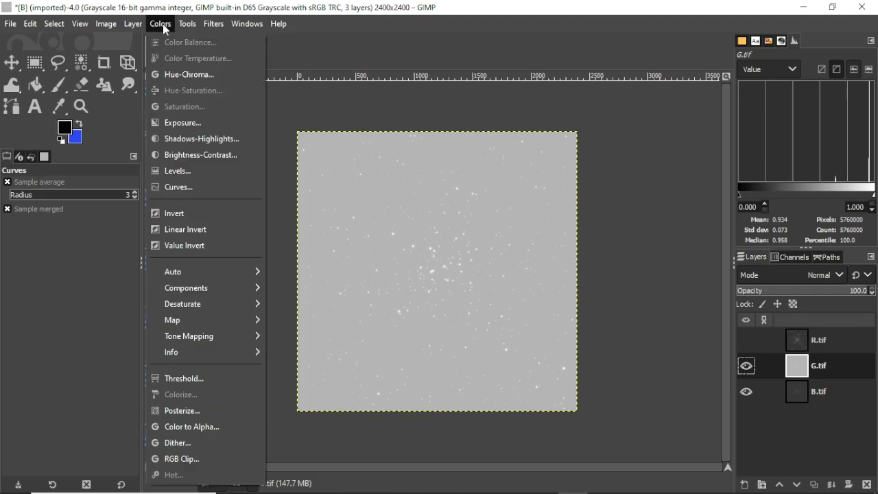
click(185, 191)
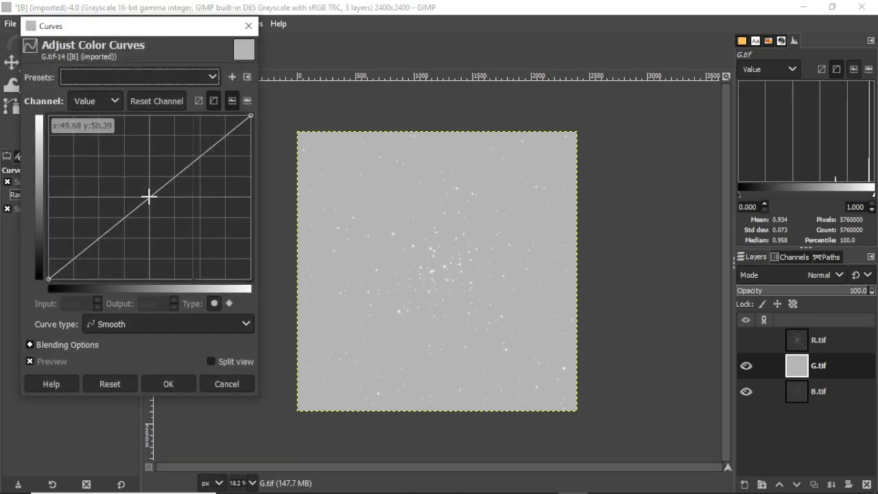
drag(148, 197, 96, 165)
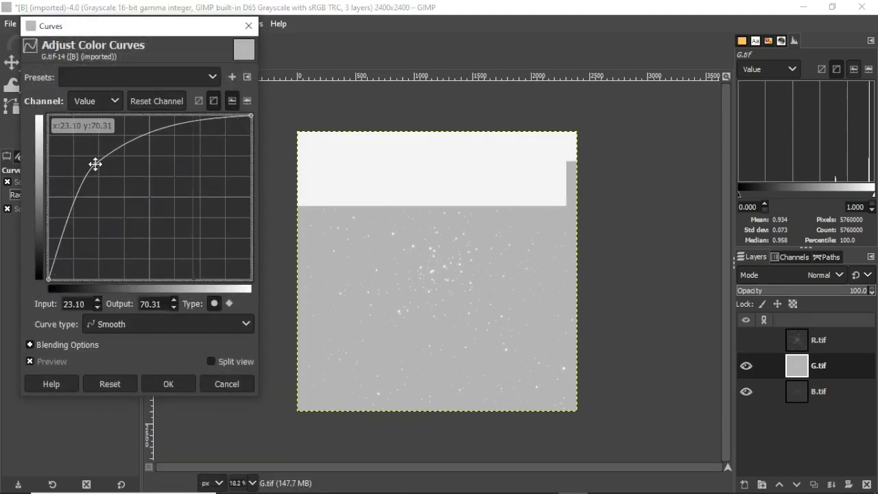
click(169, 383)
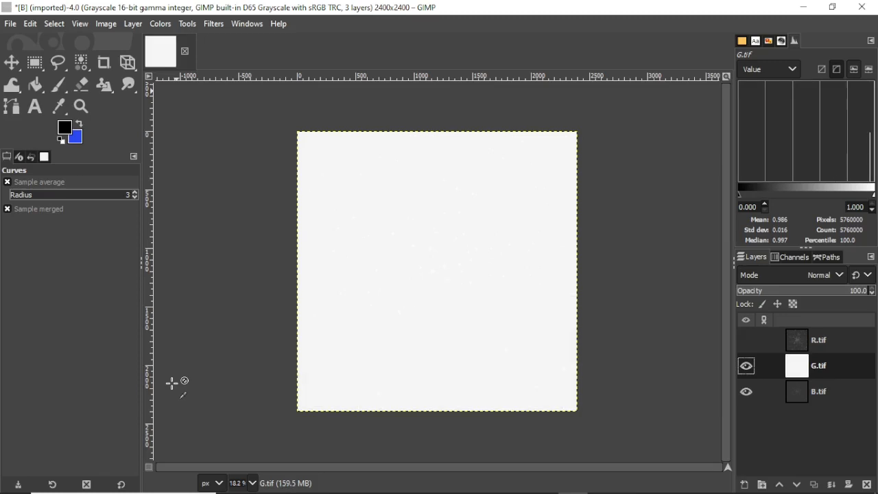
- Darken the G.tif layer's background with Levels by raising the black input level to about 90.4
click(164, 26)
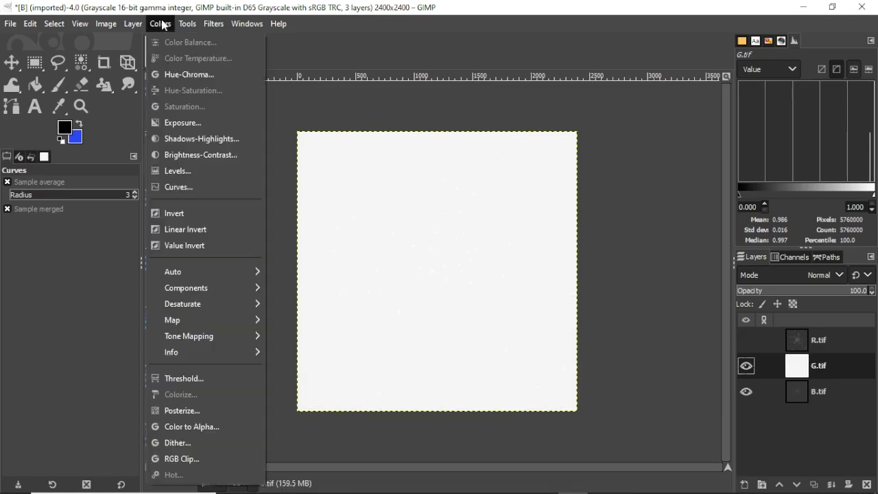
click(184, 171)
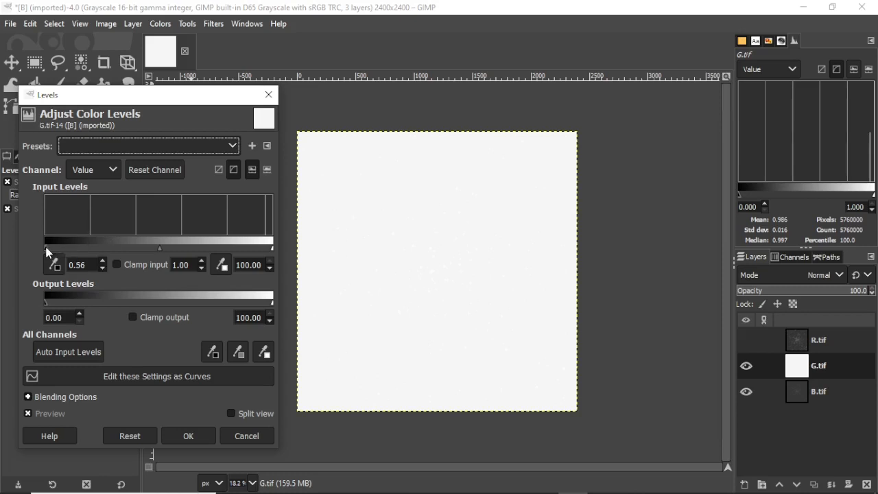
drag(47, 251, 250, 246)
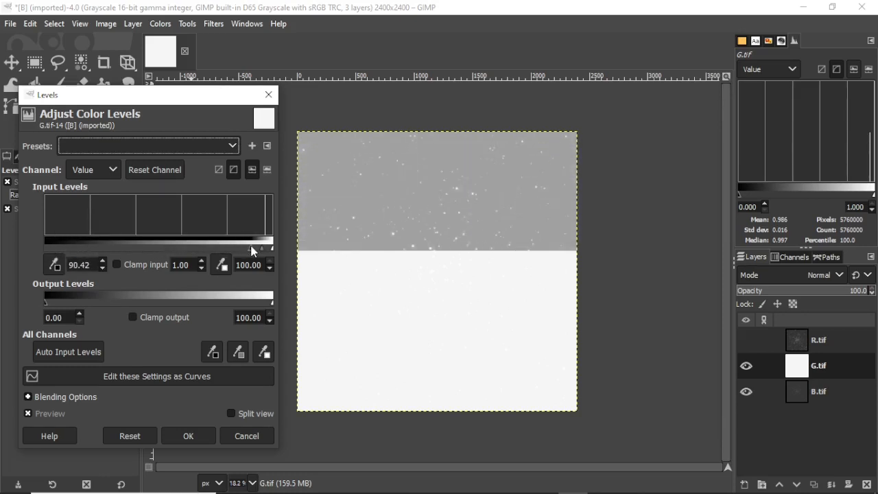
click(188, 437)
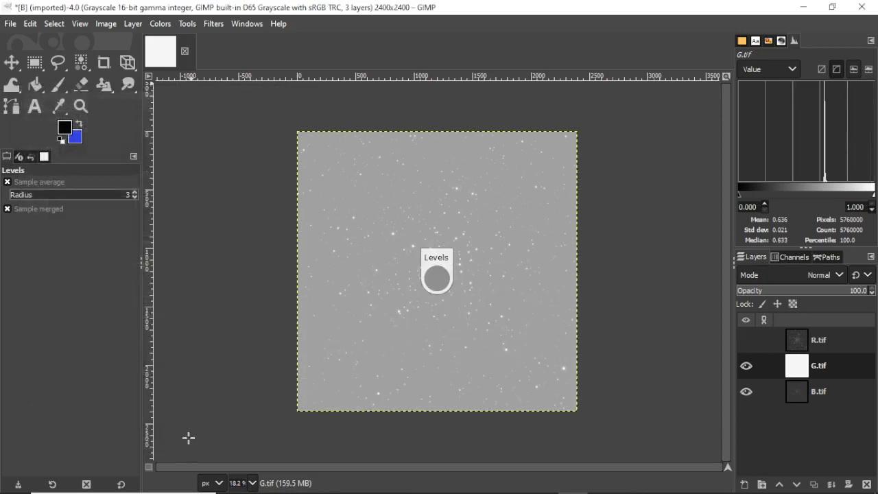
- Apply another Curves stretch to the G.tif layer, lifting input about 19.0 to output about 69.5
click(168, 25)
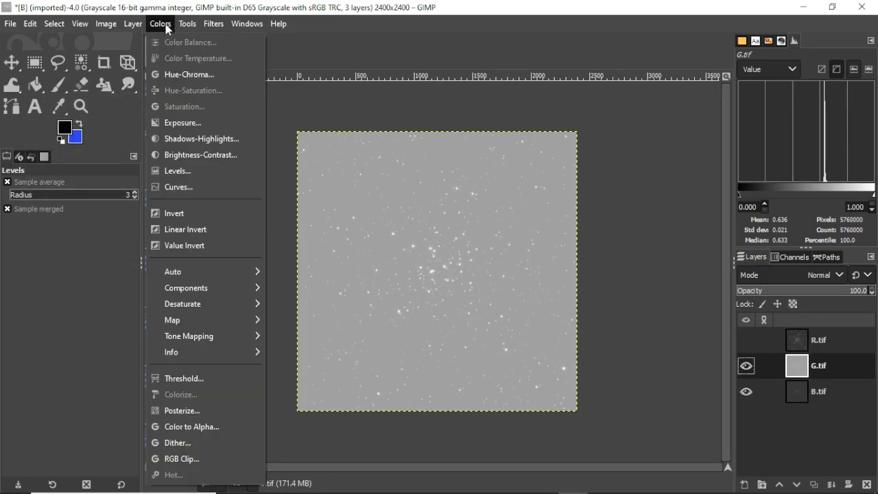
click(192, 185)
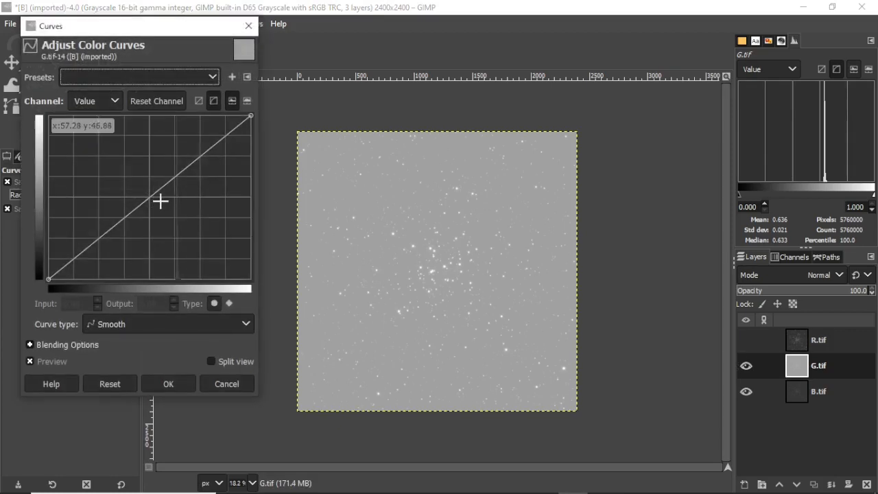
drag(149, 199, 87, 165)
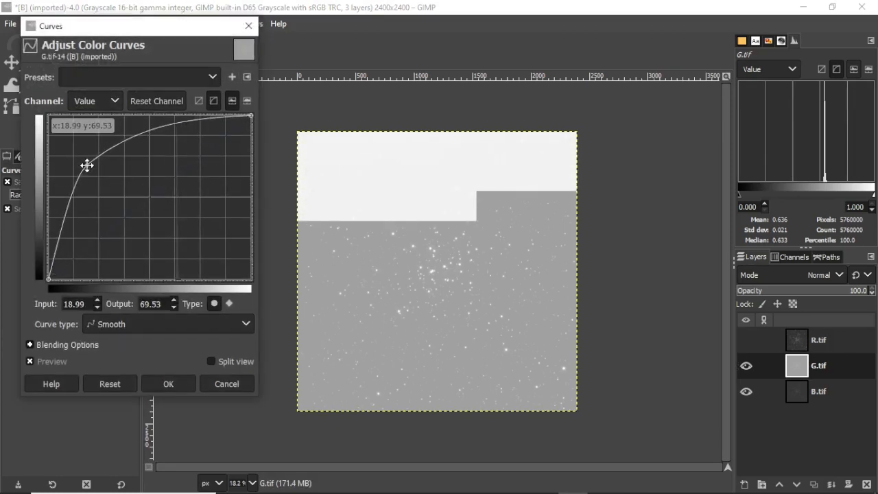
click(169, 385)
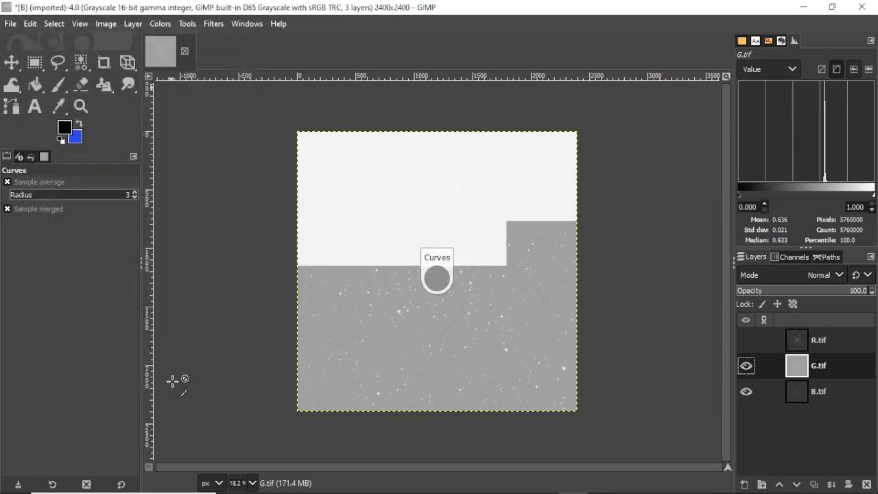
- Darken the G.tif layer's background with Levels by raising the black input level to about 94.1
click(161, 26)
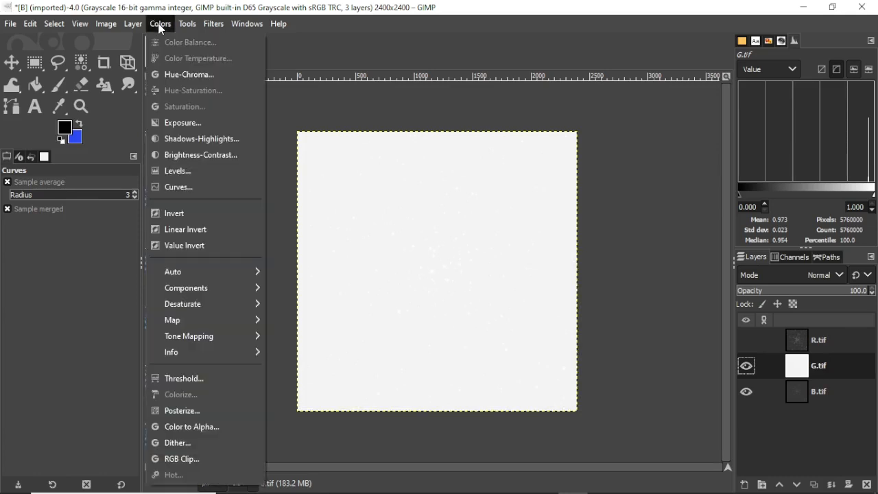
click(193, 171)
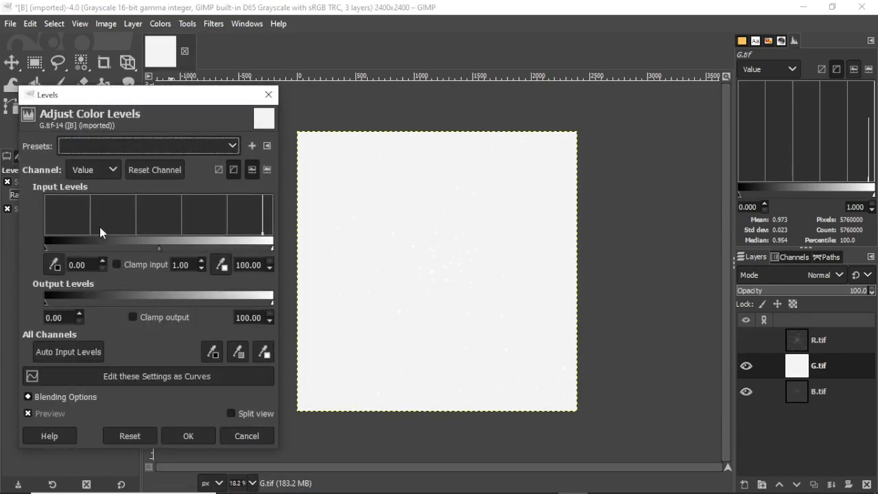
drag(80, 252, 261, 259)
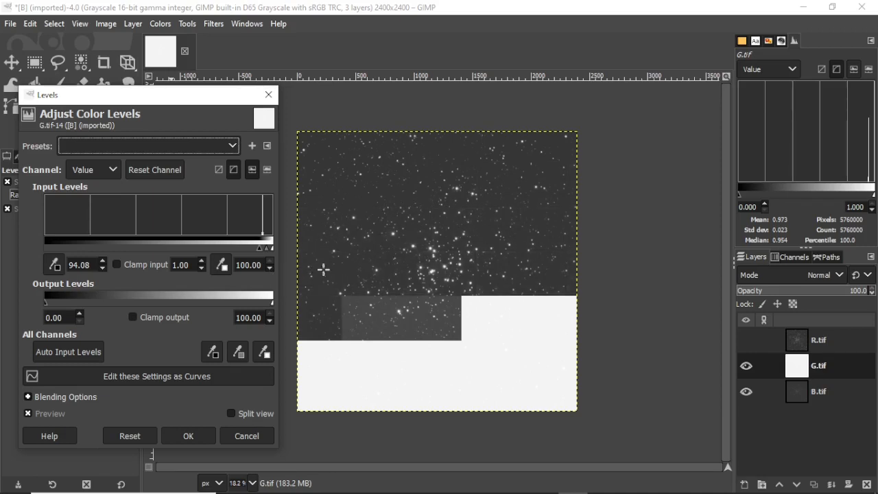
click(191, 436)
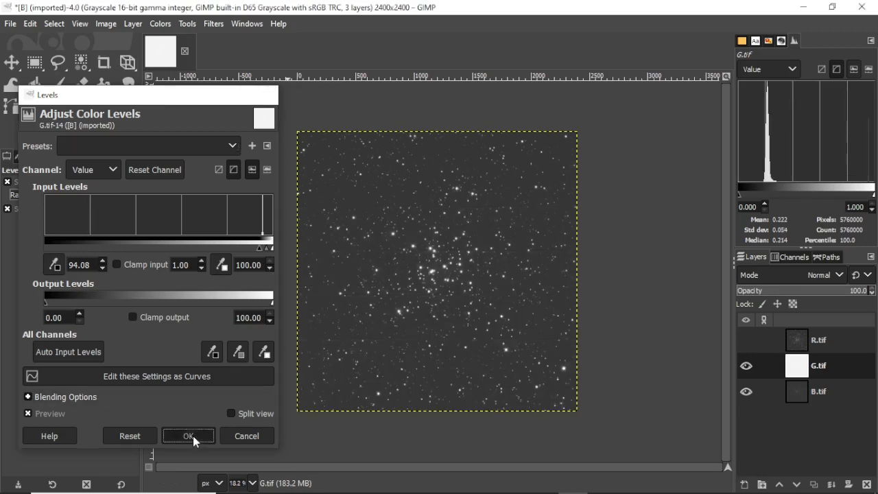
- Hide the G.tif layer and apply Curves to the B.tif layer, lifting input about 17.1 to output about 72.7
click(795, 396)
click(746, 366)
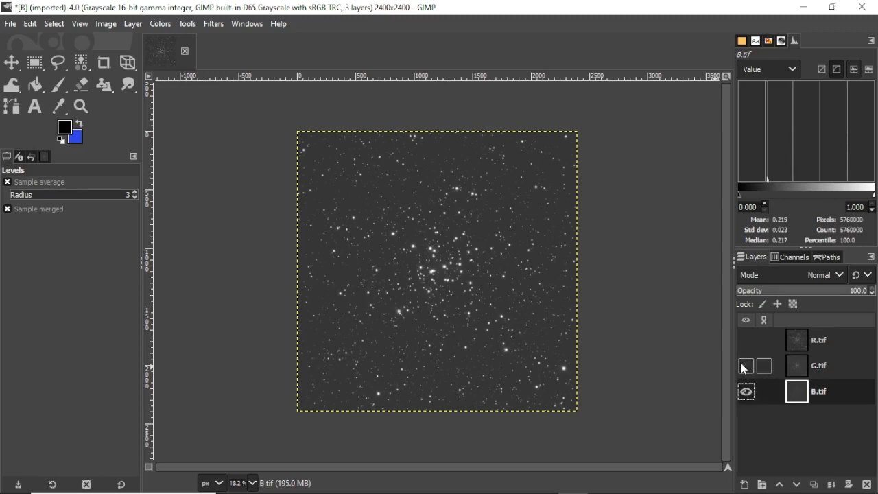
click(160, 23)
click(195, 193)
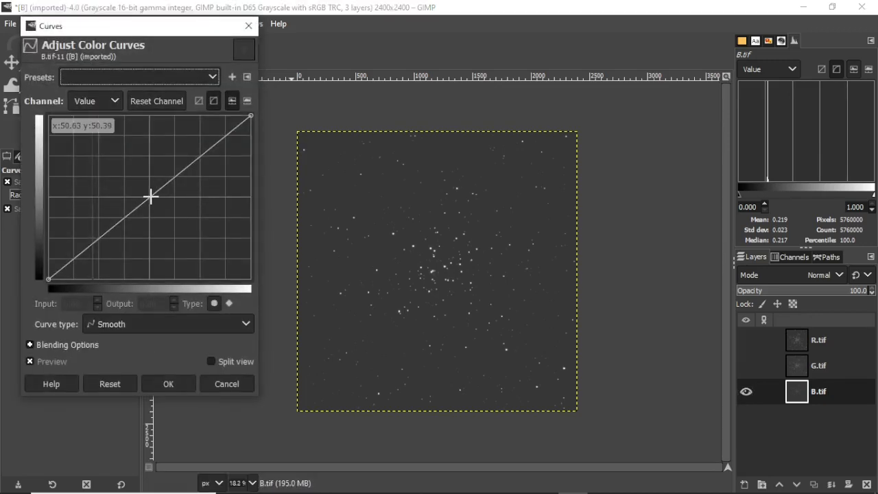
drag(151, 197, 82, 159)
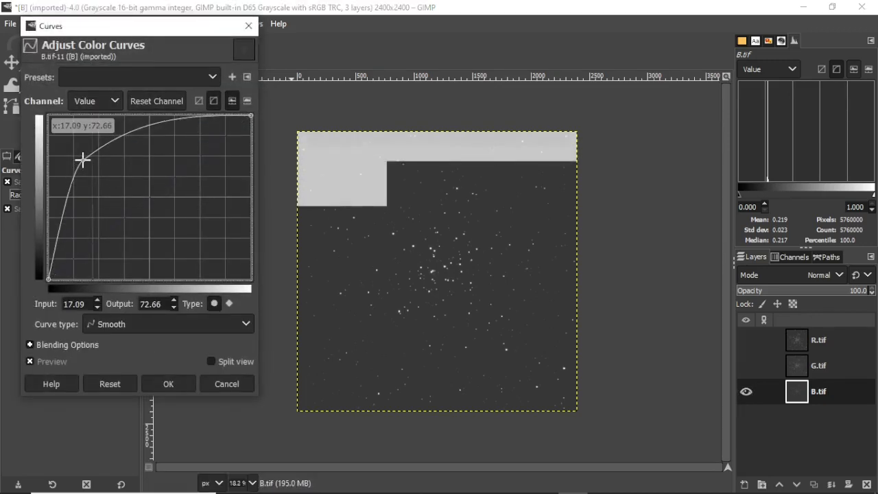
click(168, 384)
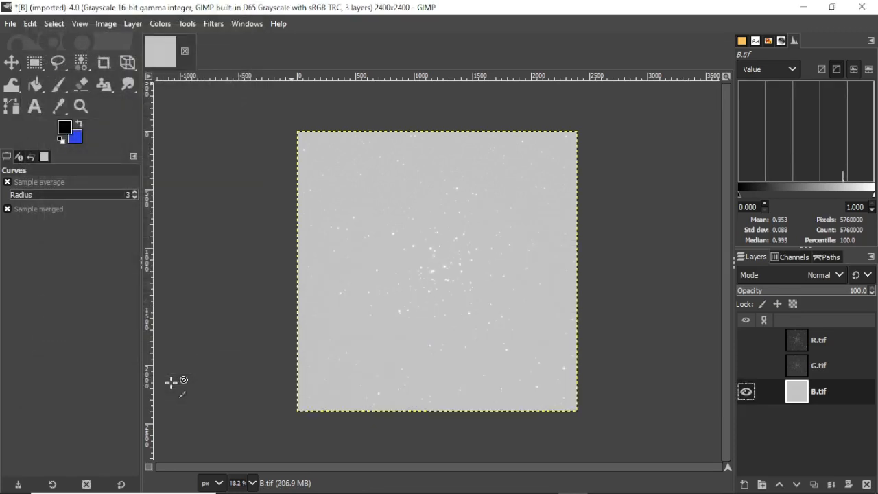
- Apply a second Curves stretch to the B.tif layer, lifting input about 21.5 to output about 72.3
click(165, 26)
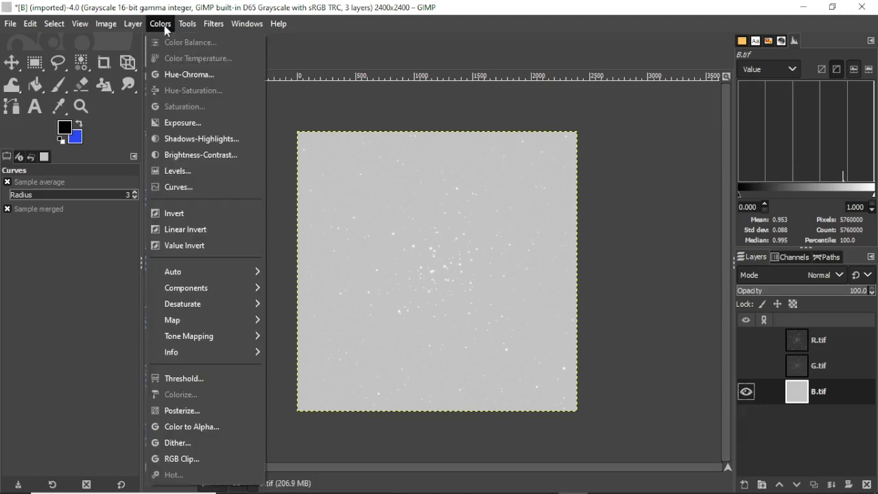
click(184, 192)
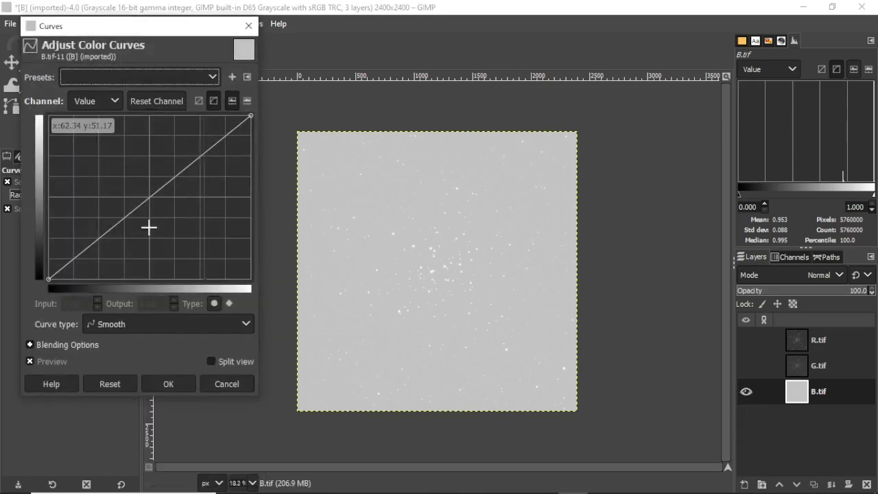
drag(150, 198, 92, 161)
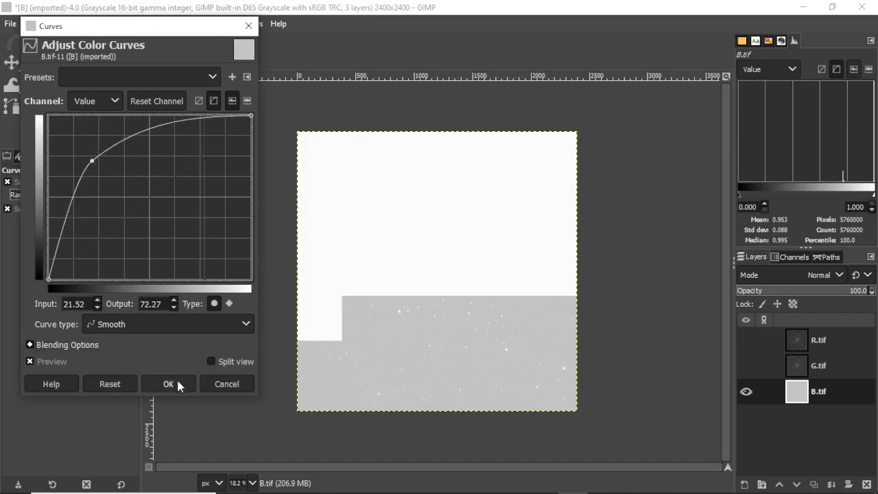
click(177, 381)
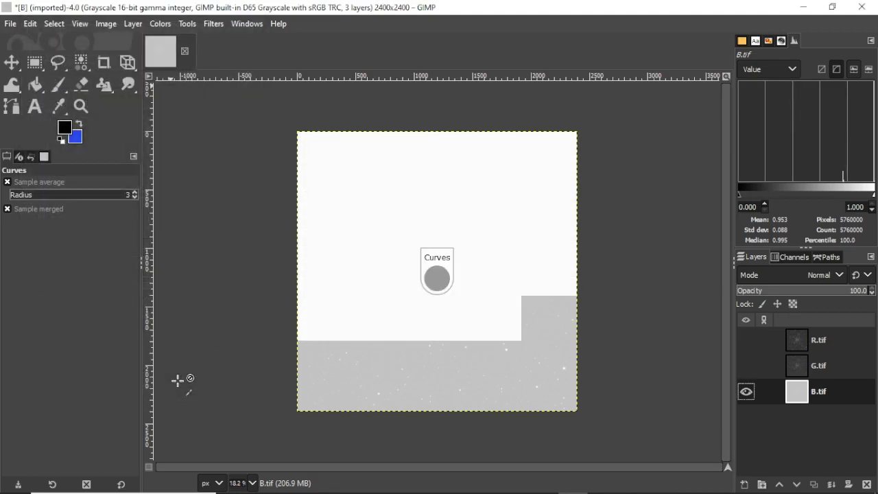
- Darken the B.tif layer's background with Levels by raising the black input level to about 96.6
click(161, 24)
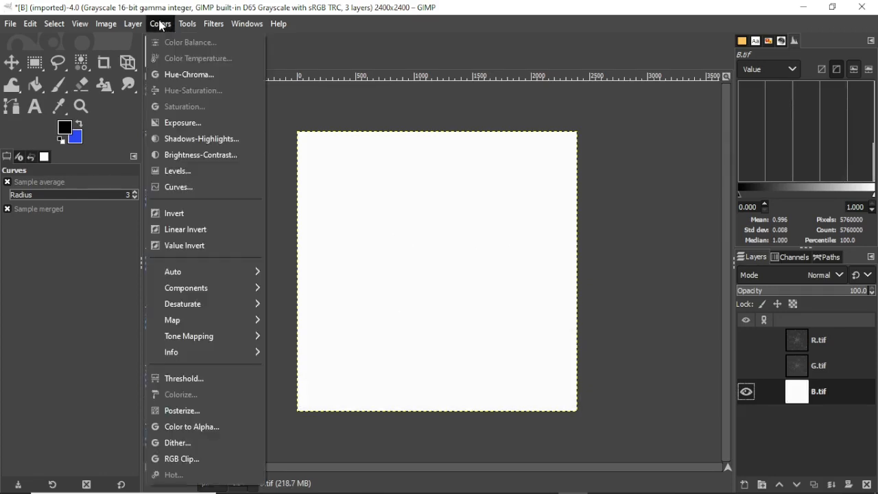
click(193, 173)
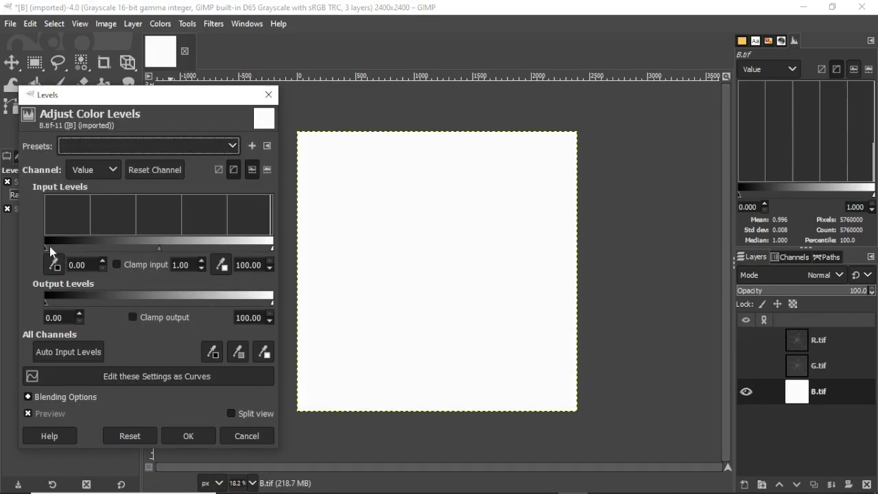
drag(111, 261, 267, 265)
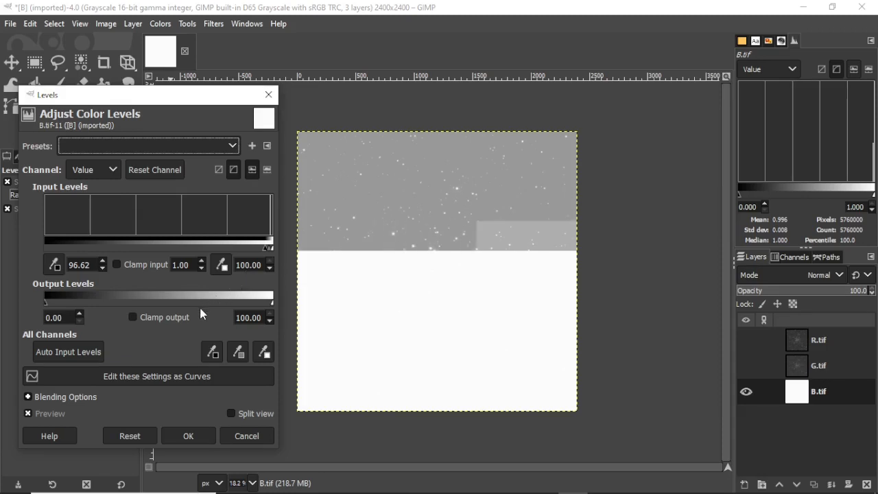
click(197, 434)
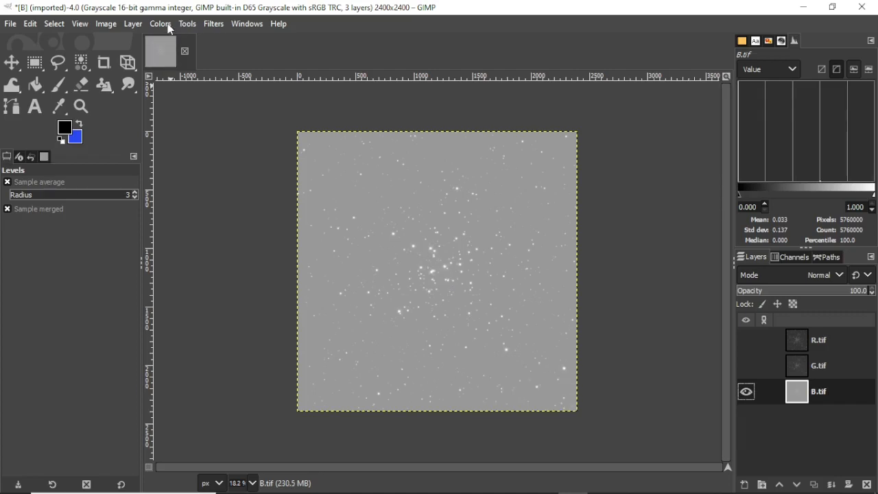
- Apply a third Curves stretch to the B.tif layer, lifting input about 23.7 to output about 70.3
click(169, 26)
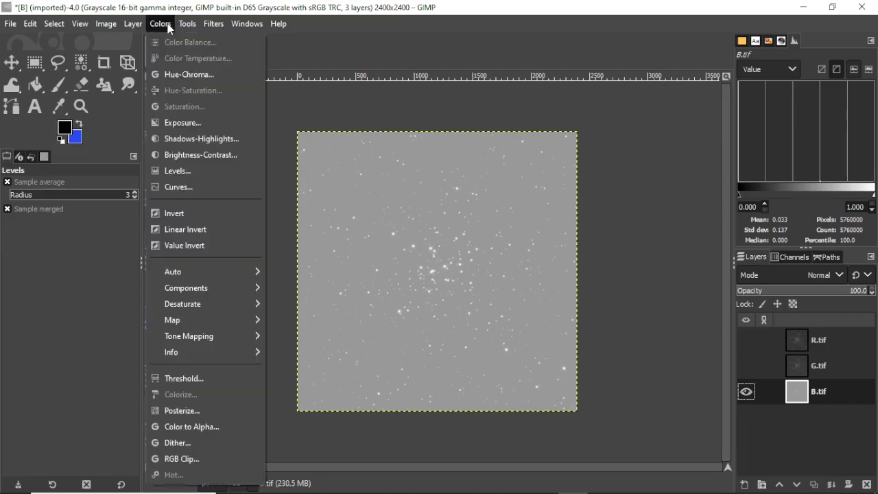
click(198, 187)
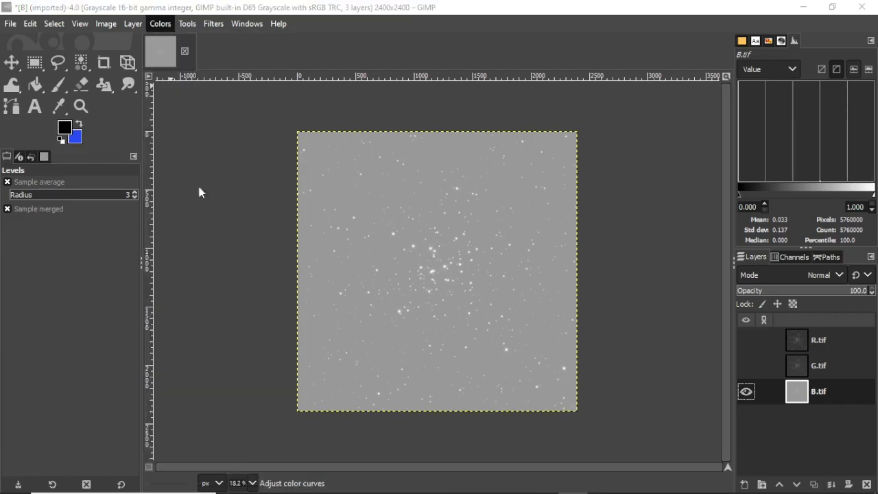
drag(148, 199, 97, 164)
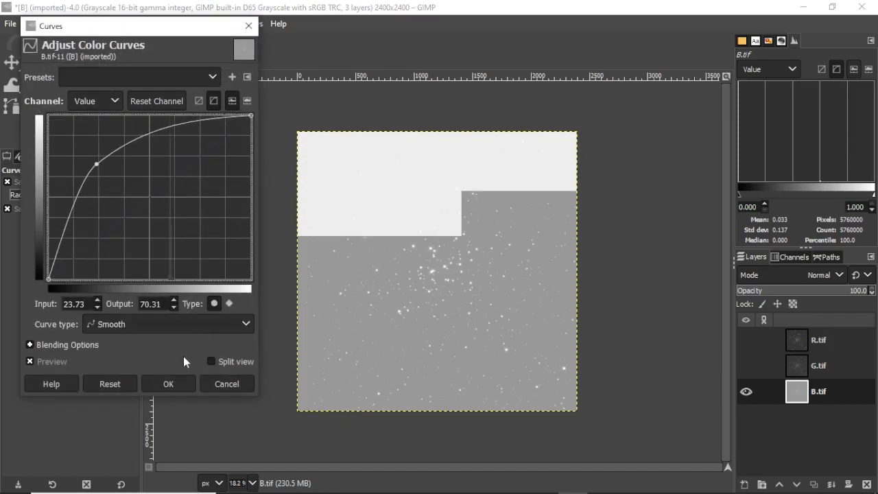
click(180, 384)
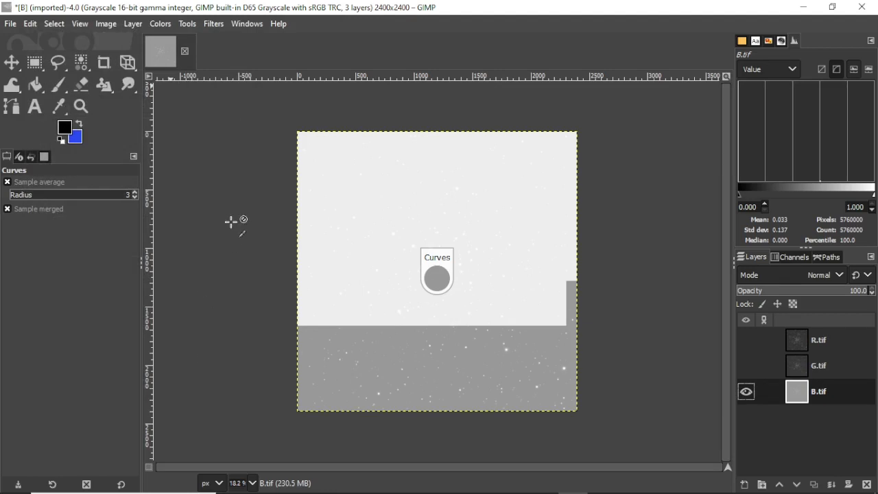
- Apply Levels to the B.tif layer with the black input level raised to about 91.3
click(159, 24)
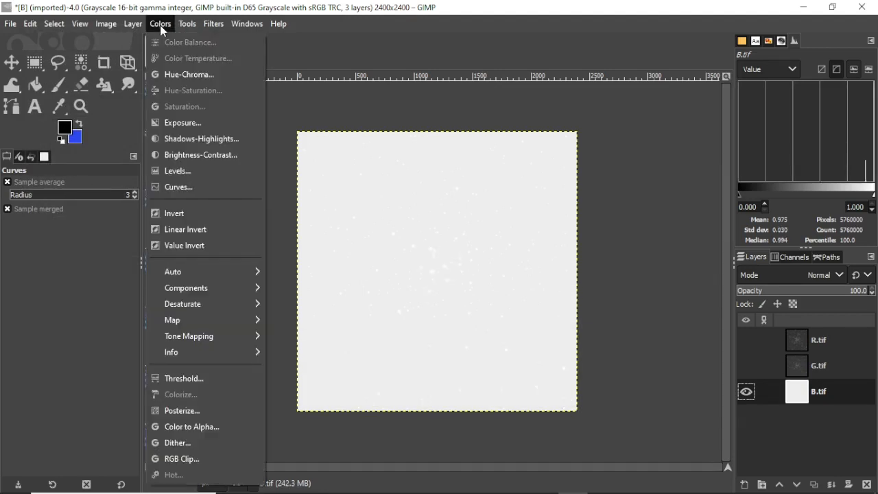
click(199, 175)
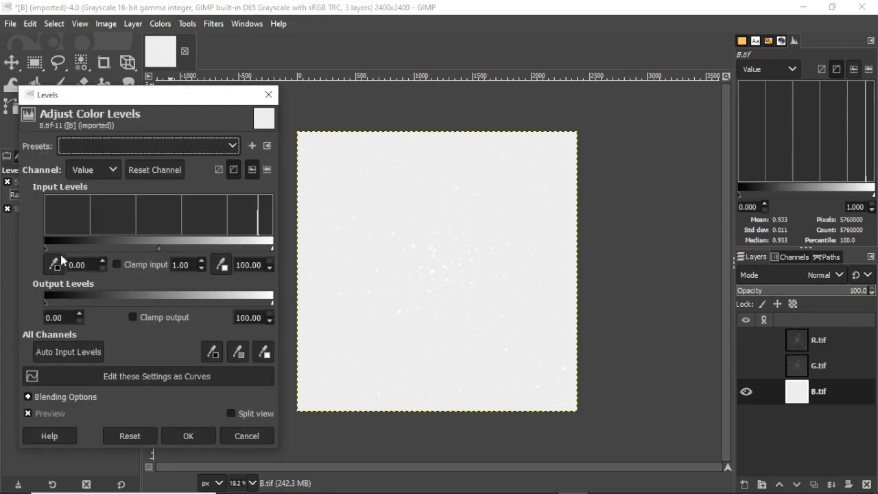
drag(79, 247, 253, 251)
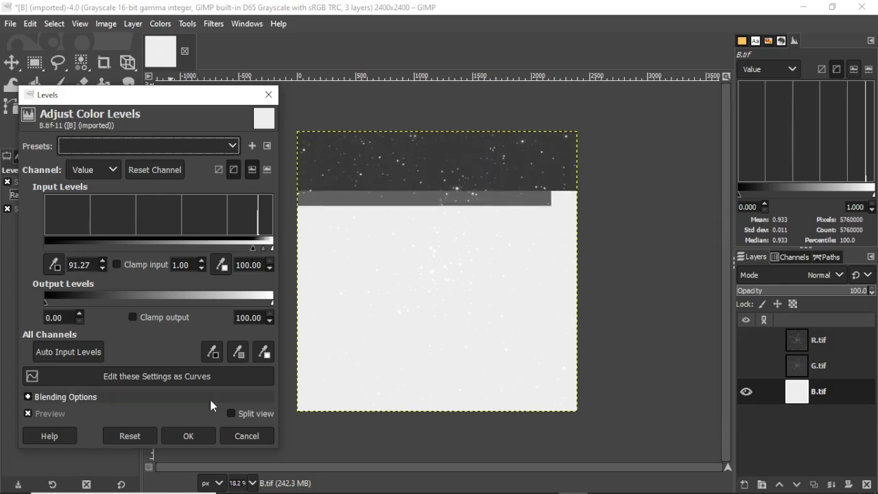
mouse_move(184, 485)
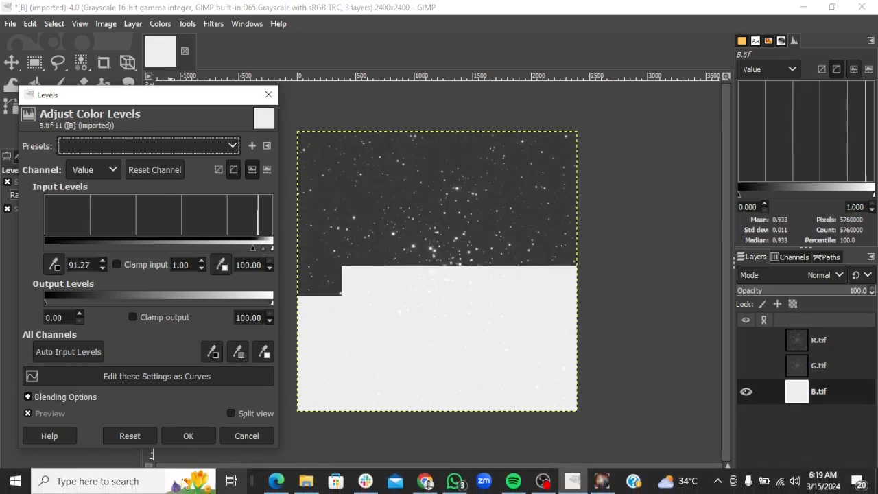
click(189, 436)
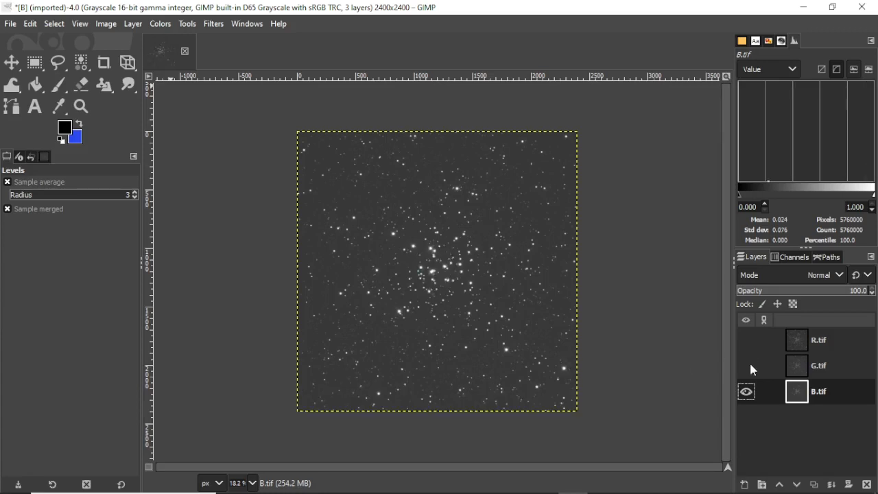
- Make the G.tif and R.tif layers visible again and select the R.tif layer
click(749, 360)
click(746, 340)
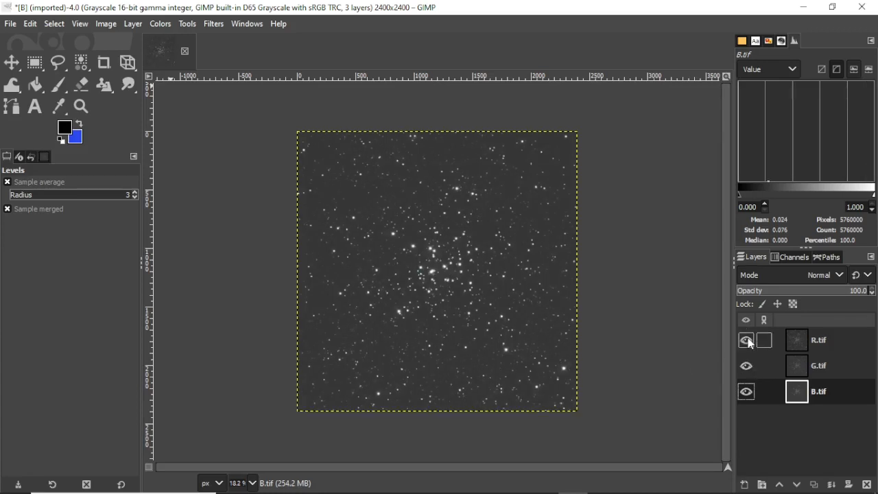
click(804, 345)
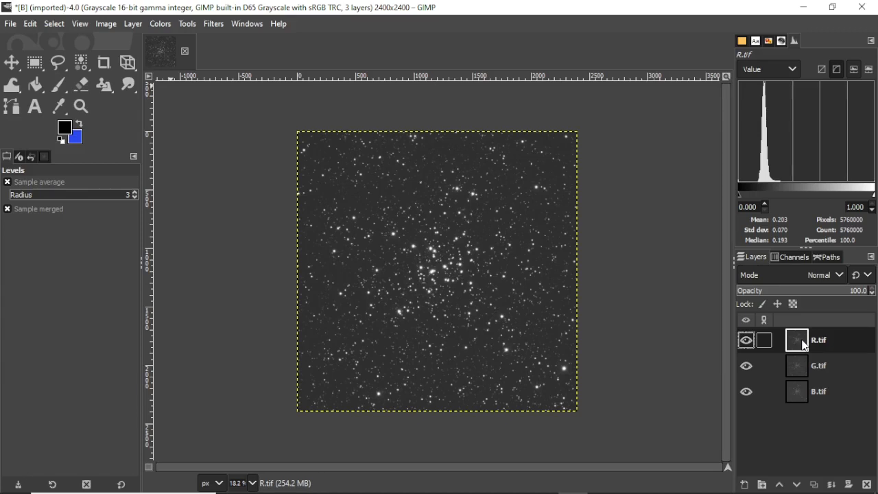
- Convert the image from grayscale to RGB mode
click(108, 23)
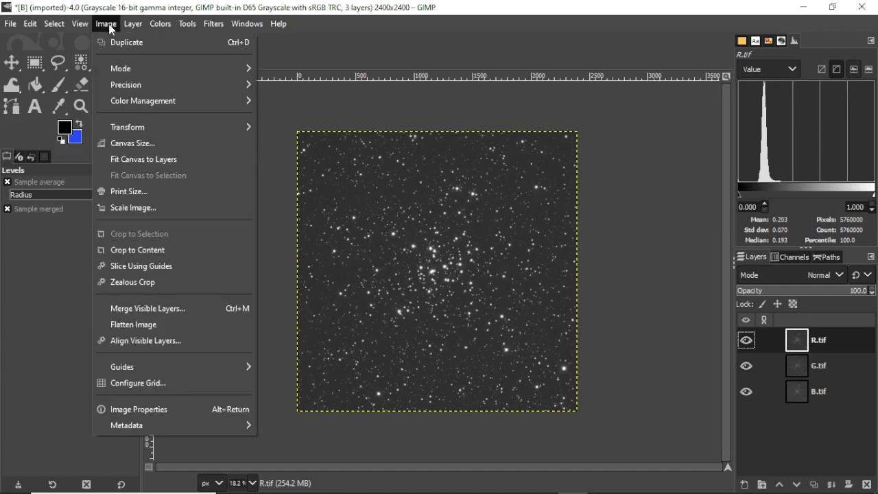
mouse_move(224, 69)
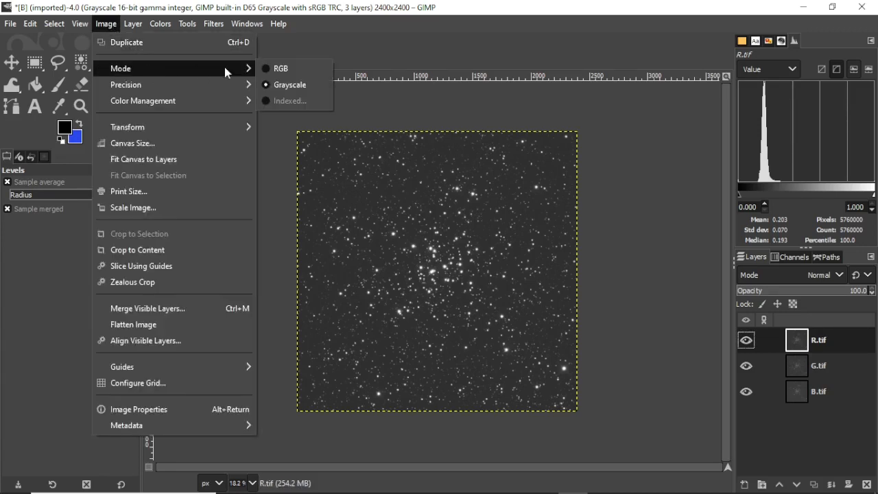
click(270, 70)
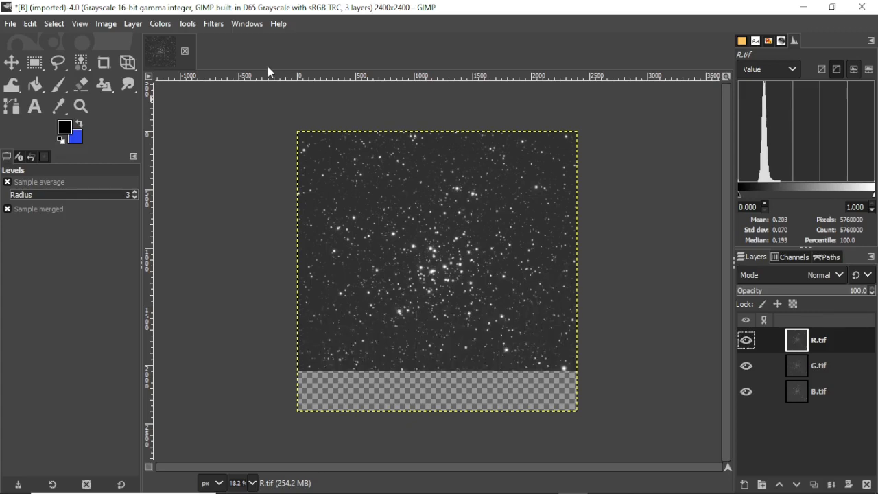
- Colorize the R.tif layer red with hue 0, saturation 1 and lightness -0.5
click(160, 24)
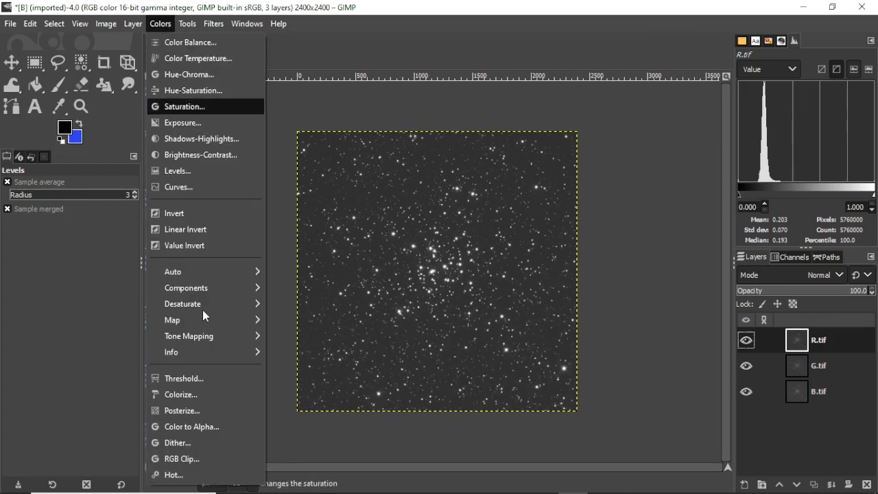
click(205, 395)
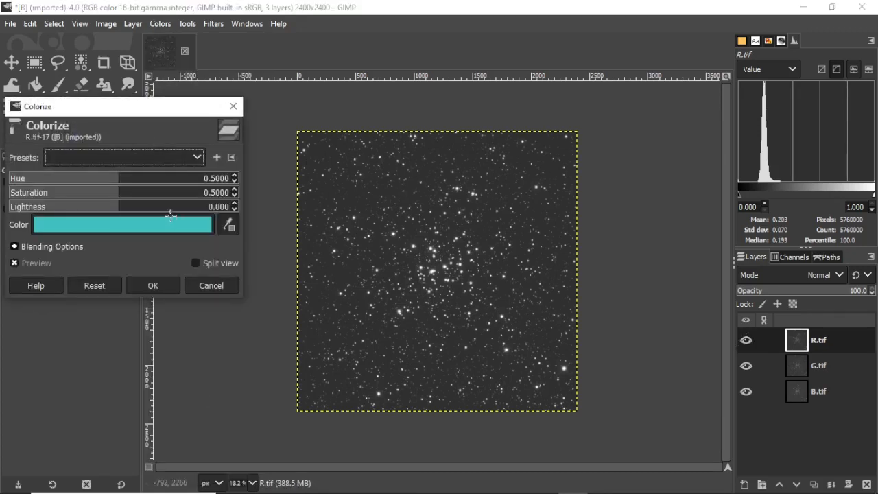
drag(115, 182, 0, 182)
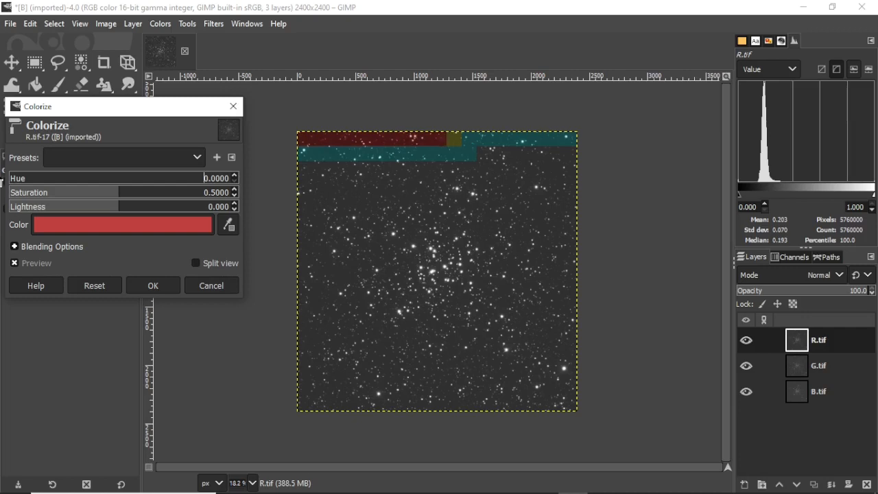
click(235, 190)
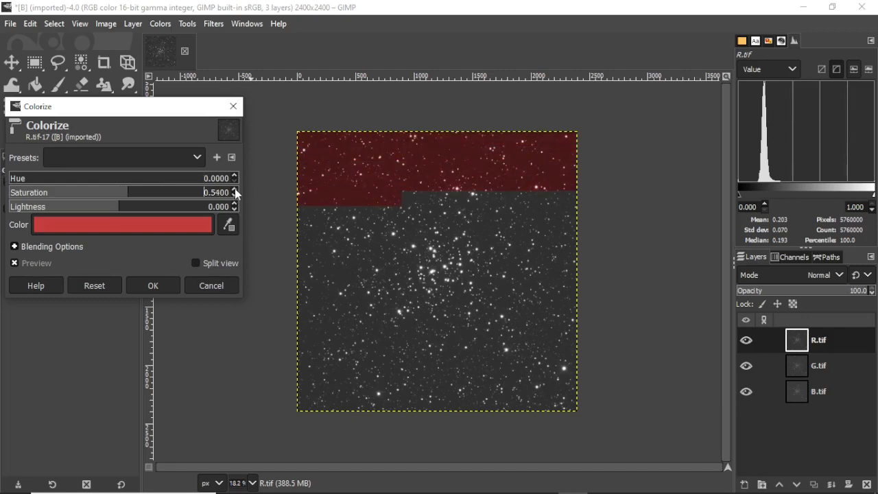
drag(206, 194, 236, 197)
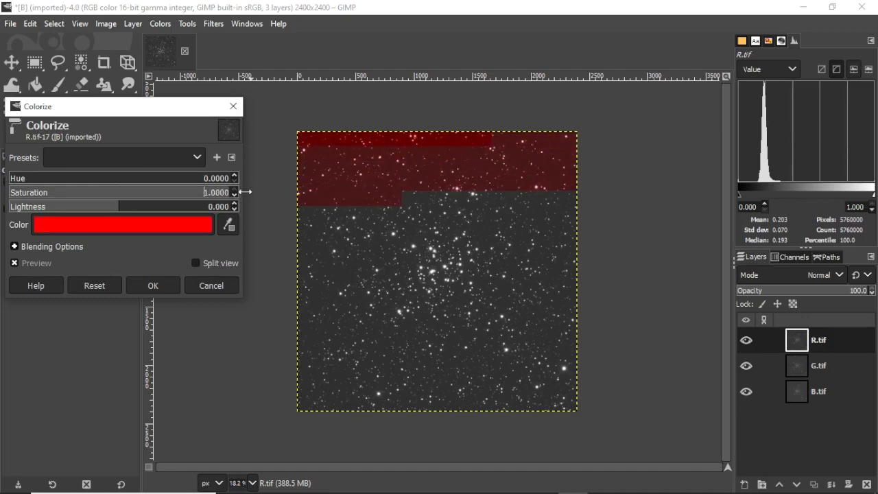
click(233, 209)
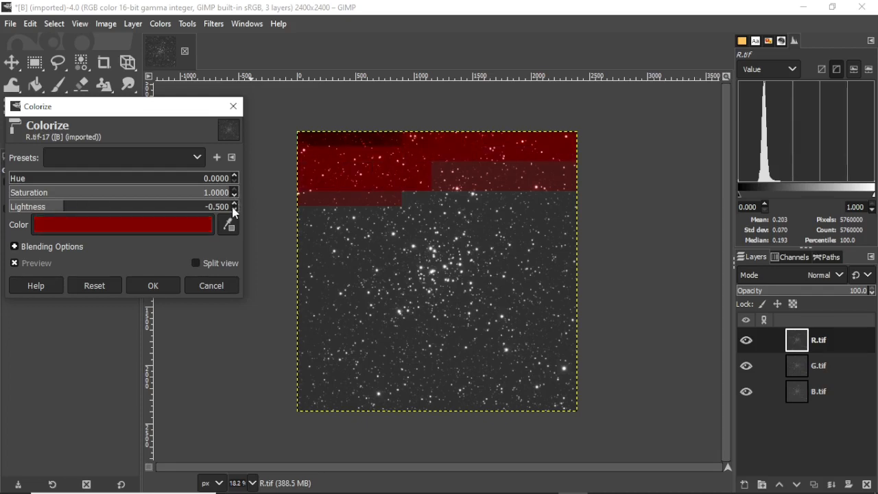
click(153, 285)
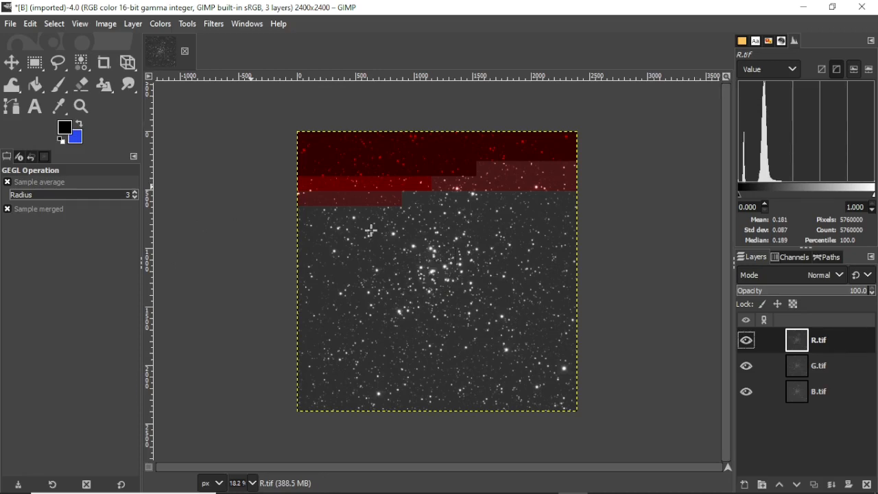
- Hide the R.tif layer and colorize the G.tif layer green with hue 0.33, saturation 1 and a lowered lightness
click(798, 370)
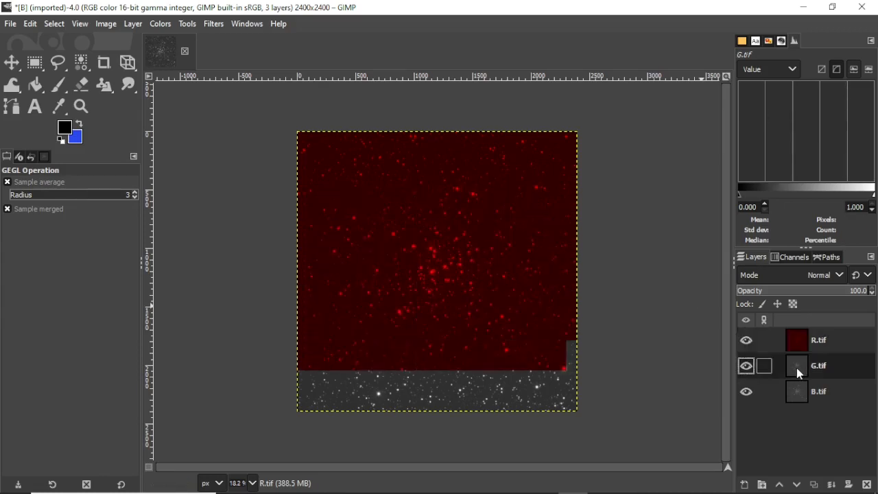
click(746, 340)
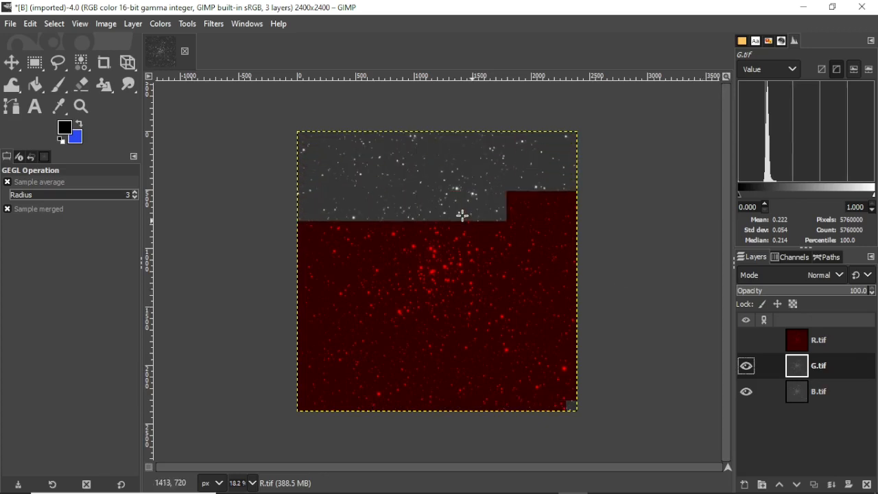
click(160, 24)
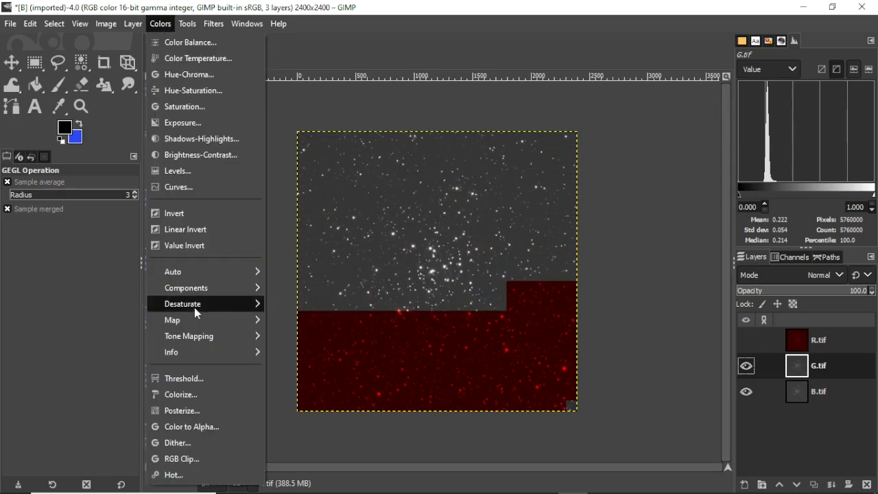
click(206, 399)
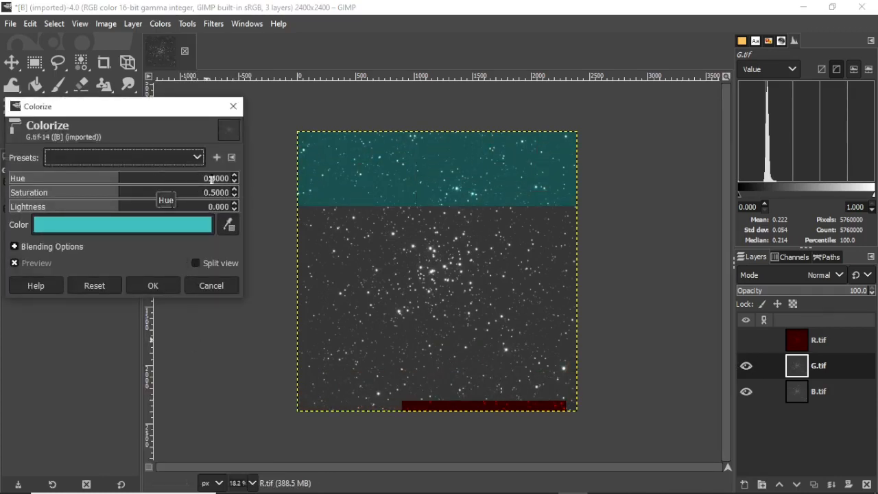
click(234, 181)
click(235, 181)
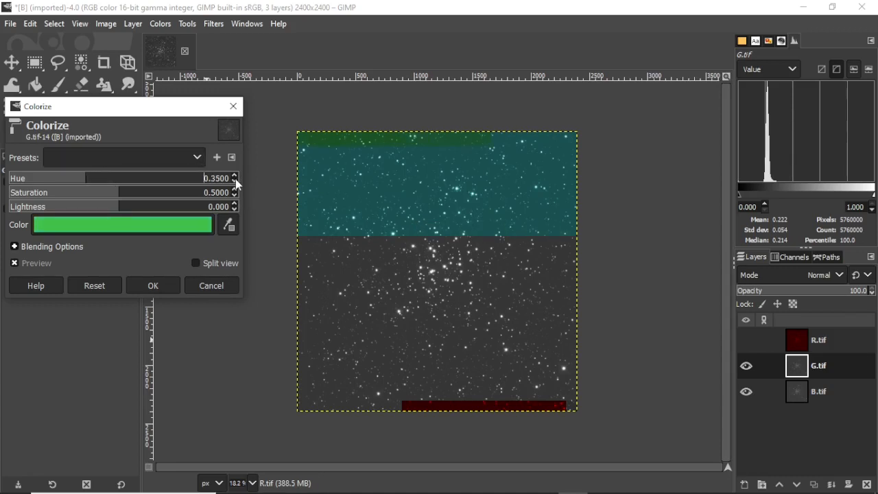
click(234, 190)
click(234, 189)
click(234, 189)
click(234, 190)
click(234, 190)
click(234, 190)
click(234, 189)
drag(225, 197, 256, 202)
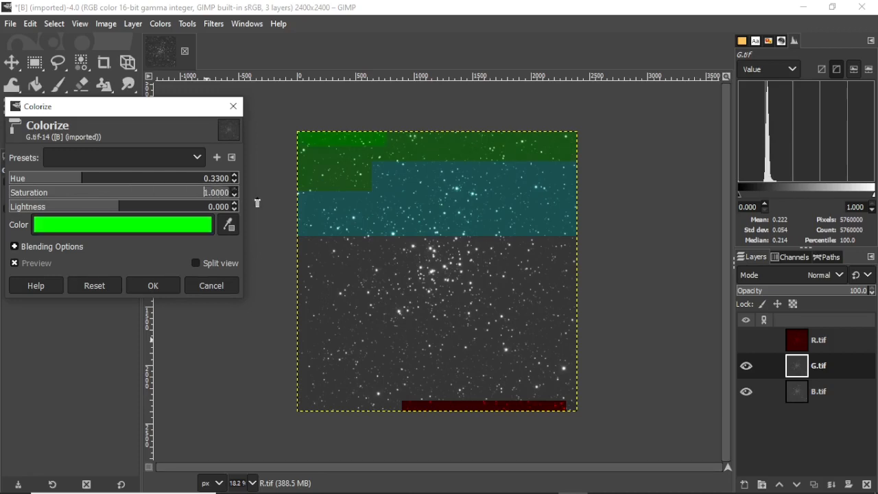
click(233, 209)
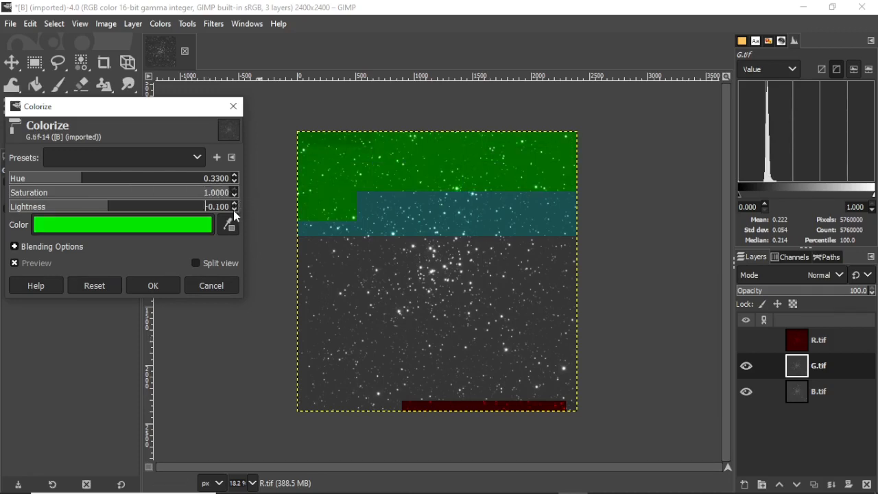
click(154, 286)
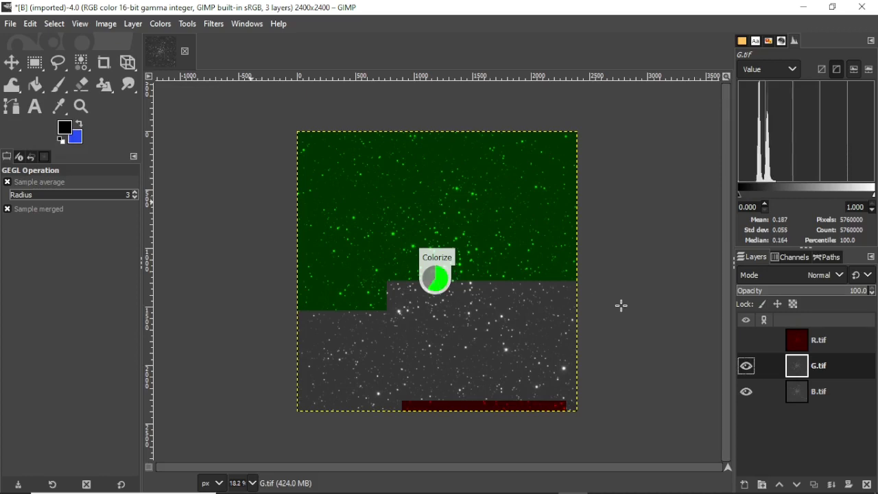
- Hide the G.tif layer and colorize the B.tif layer blue with hue 0.66, saturation 1 and lightness -0.5
click(800, 393)
click(746, 366)
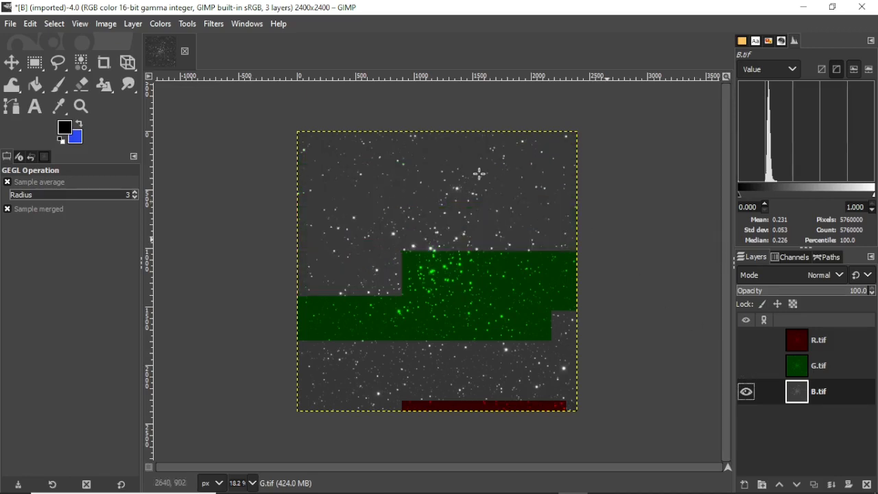
click(163, 24)
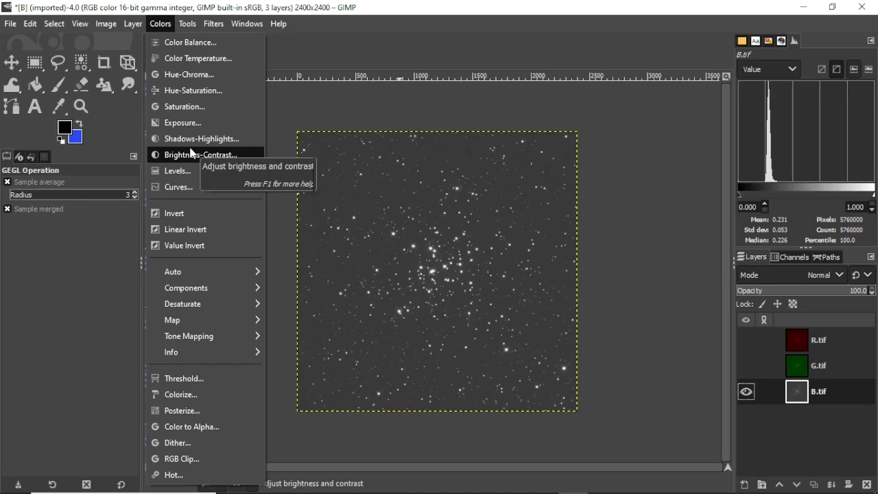
click(196, 395)
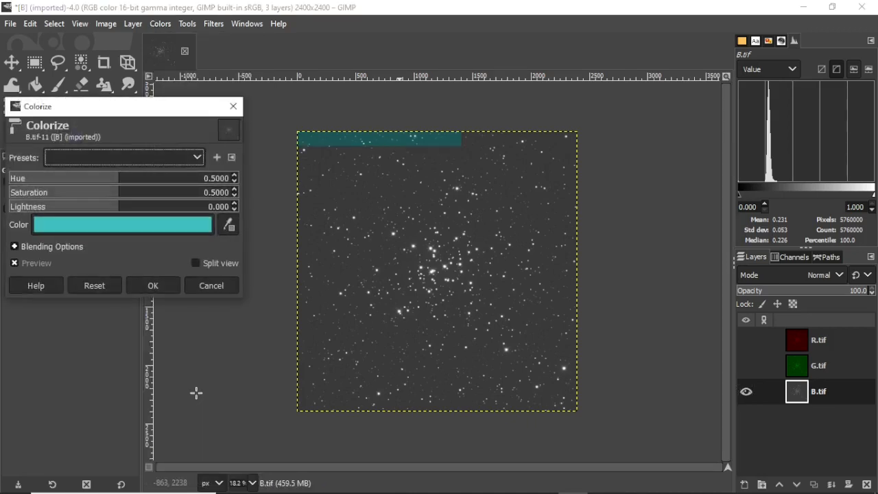
click(236, 174)
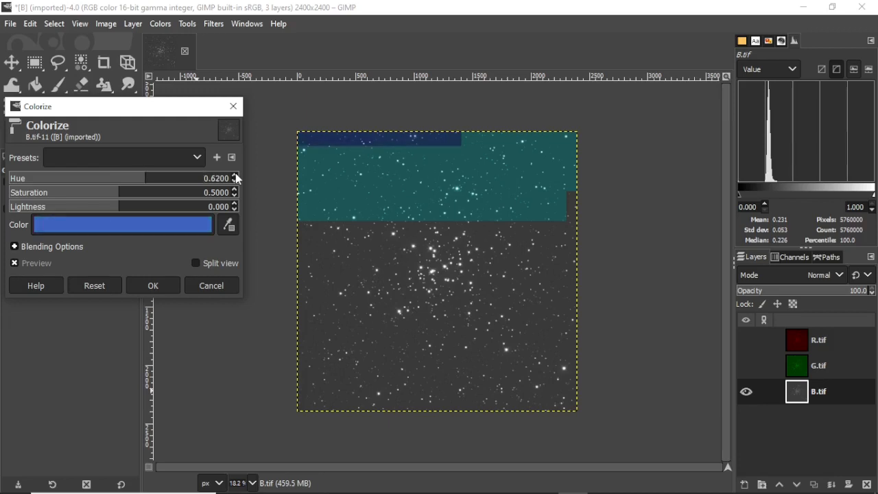
click(235, 175)
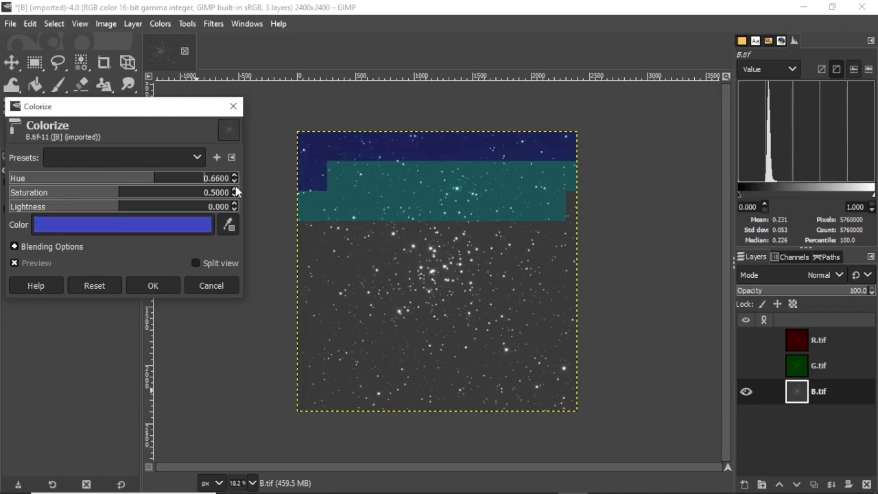
click(234, 190)
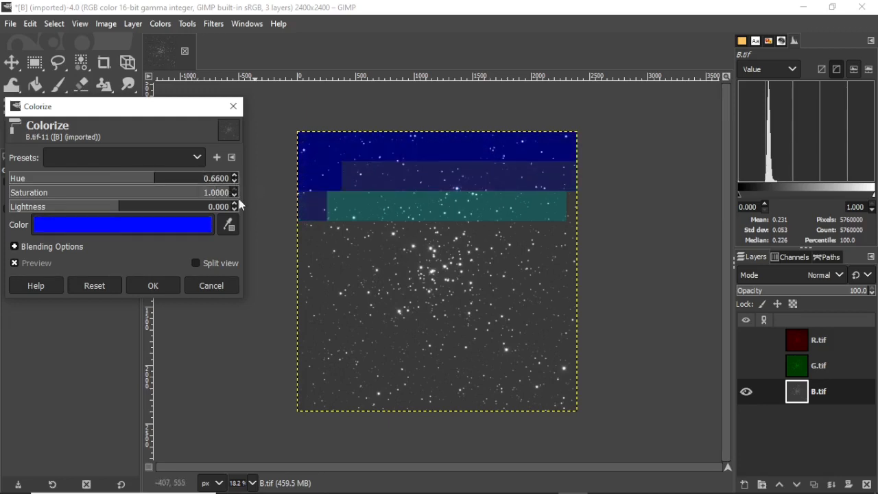
click(234, 208)
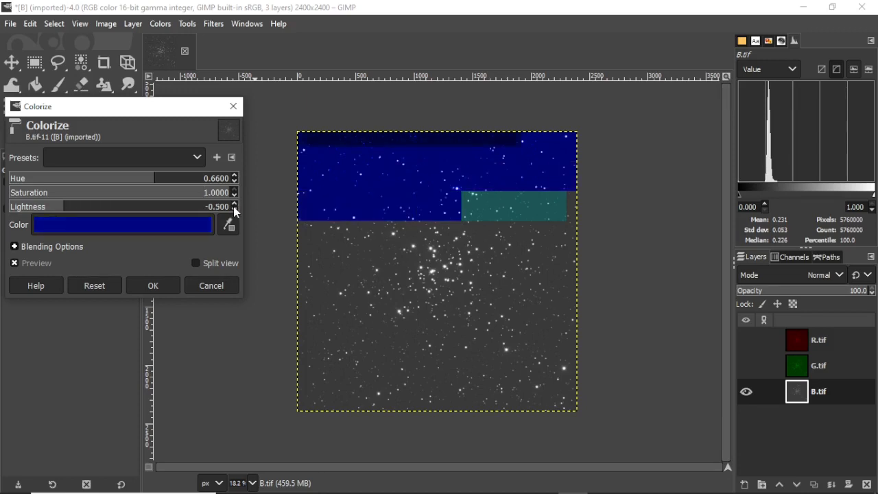
click(157, 285)
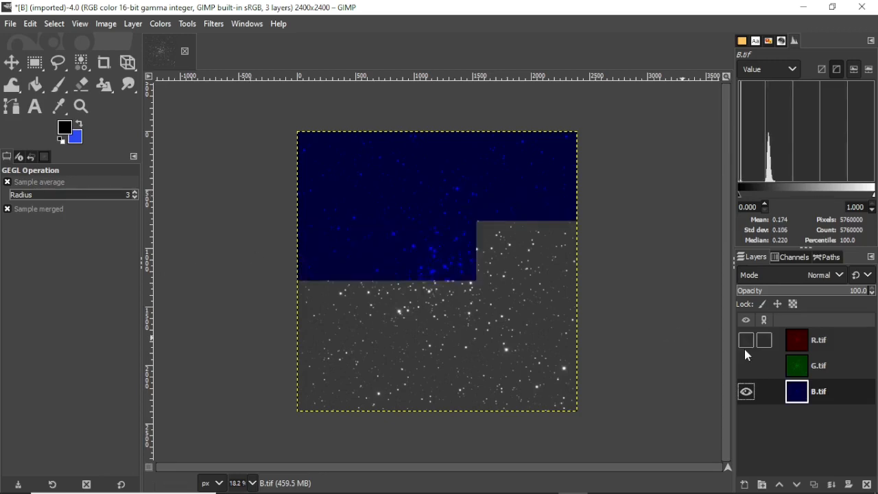
- Make the G.tif and R.tif layers visible again and set the R.tif layer's blend mode to Screen
click(746, 366)
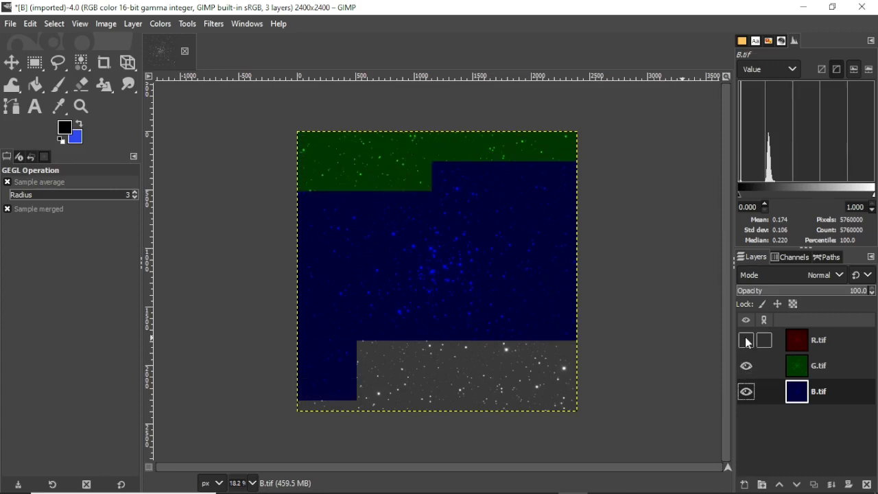
click(746, 340)
click(801, 341)
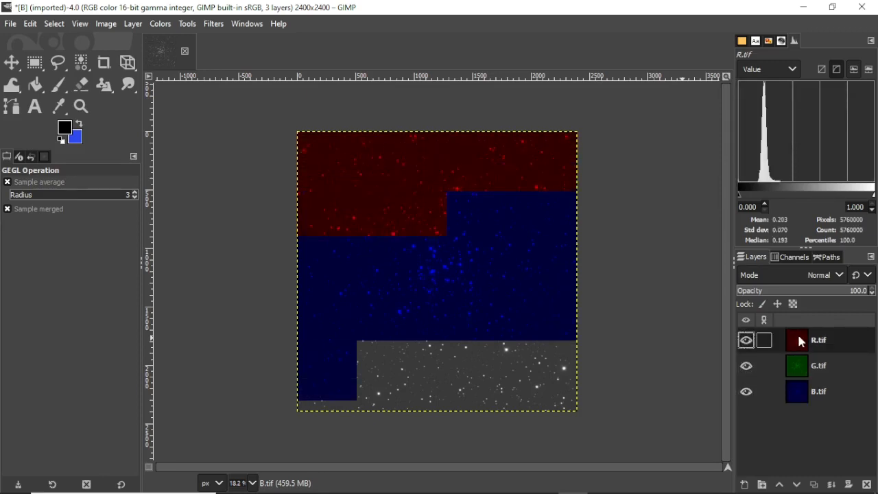
click(826, 275)
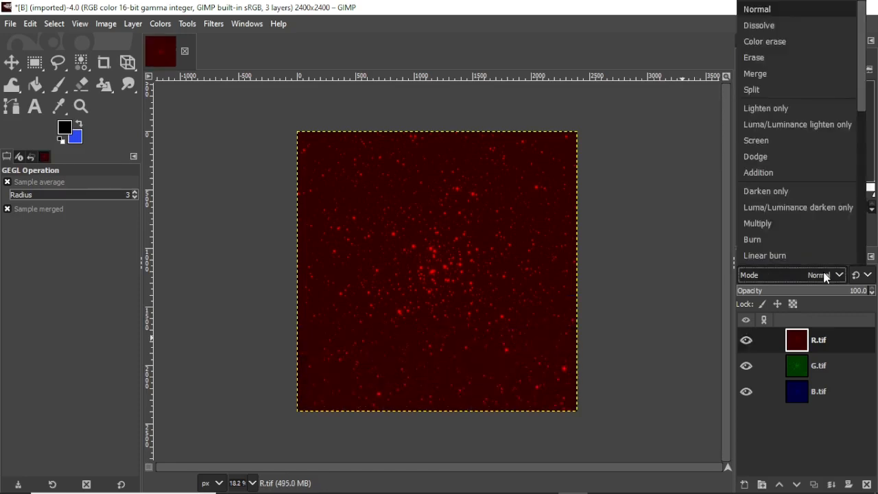
click(787, 138)
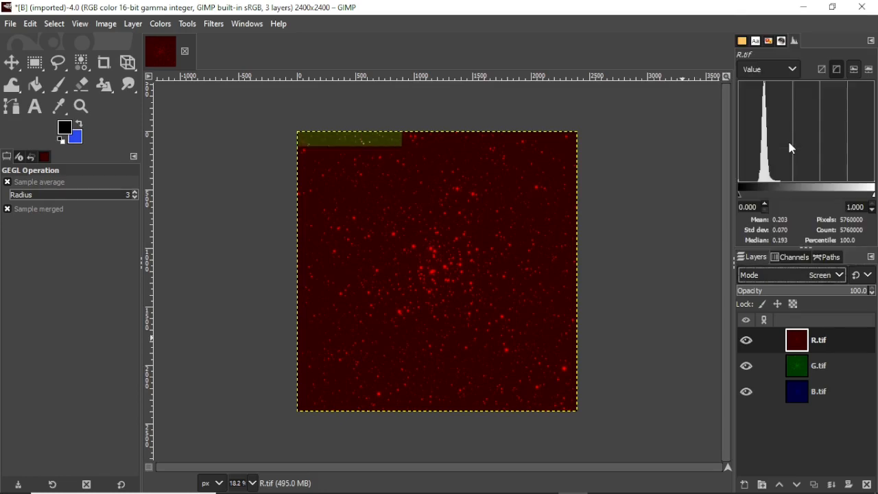
- Set the G.tif layer's blend mode to Screen and flatten the image into a single layer
click(805, 365)
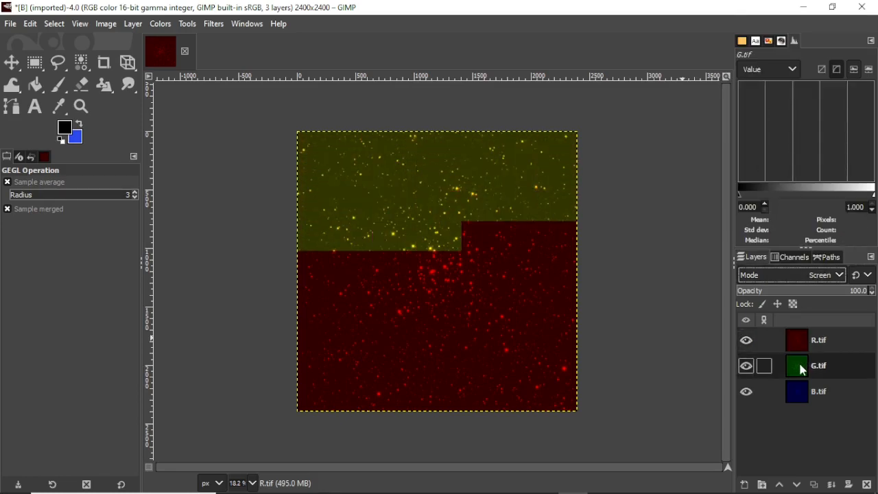
click(823, 274)
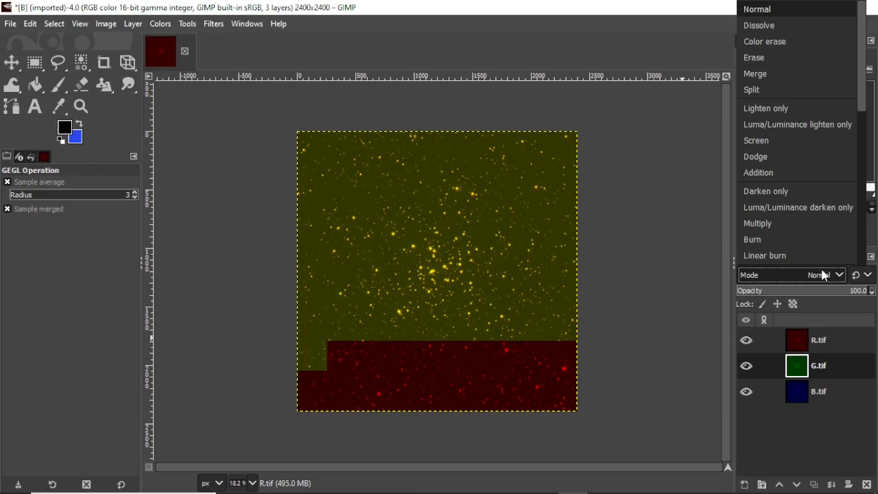
click(781, 138)
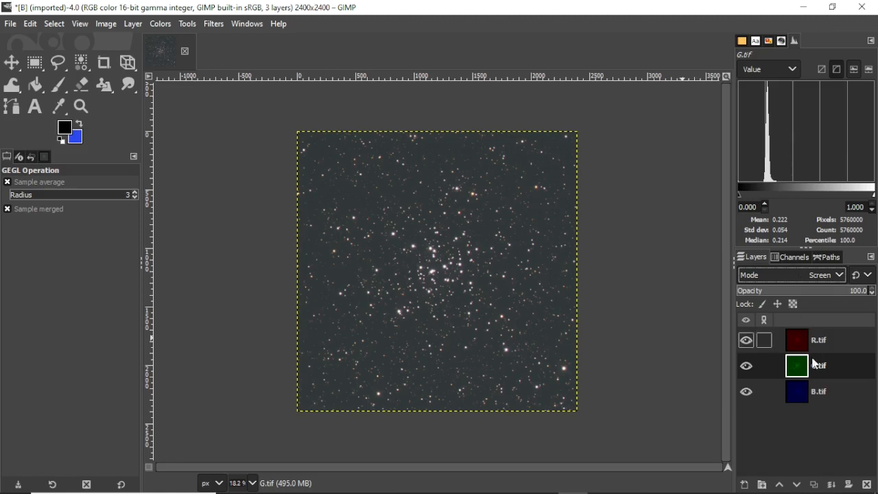
right_click(814, 391)
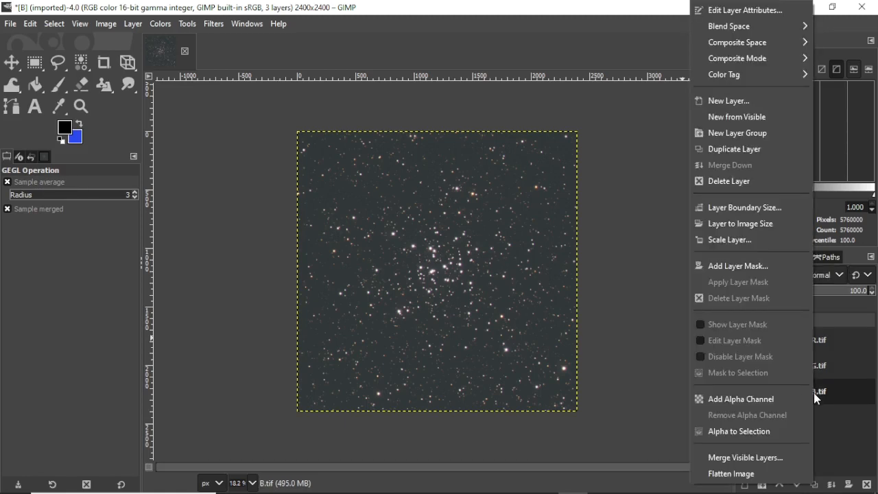
click(767, 473)
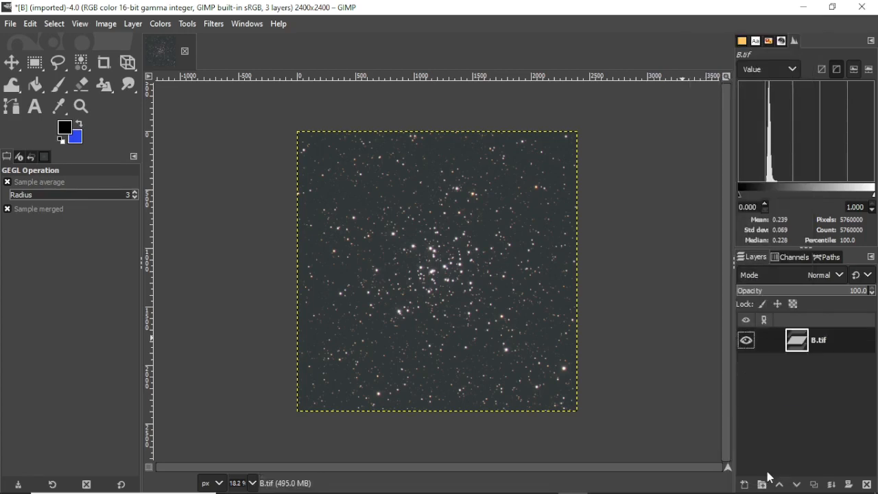
- Switch the histogram from Value to RGB to compare the colour channels of the flattened image
click(765, 71)
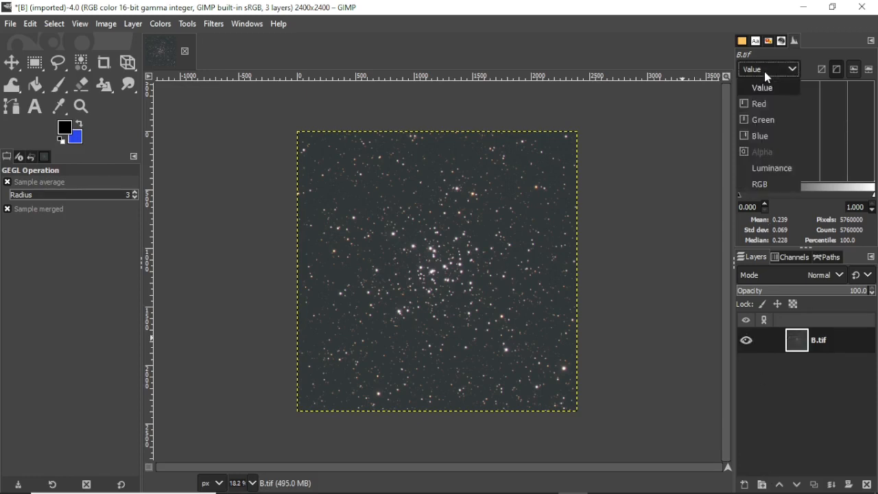
click(765, 72)
click(766, 71)
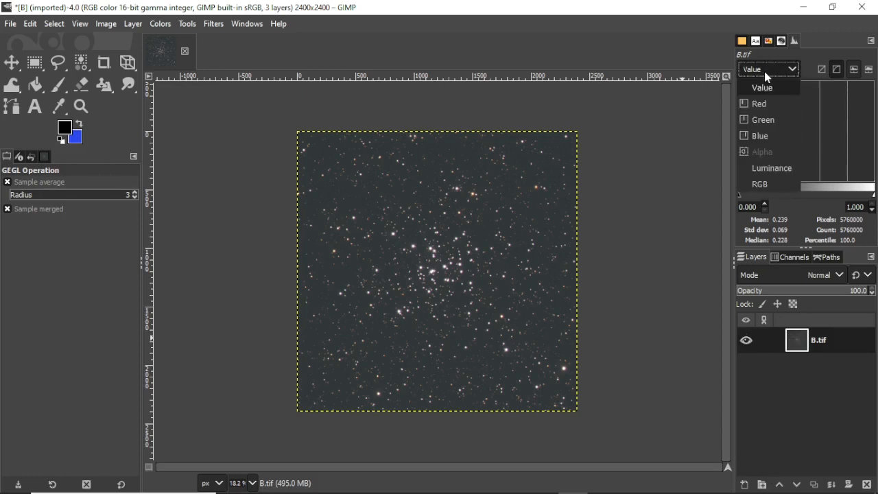
click(785, 192)
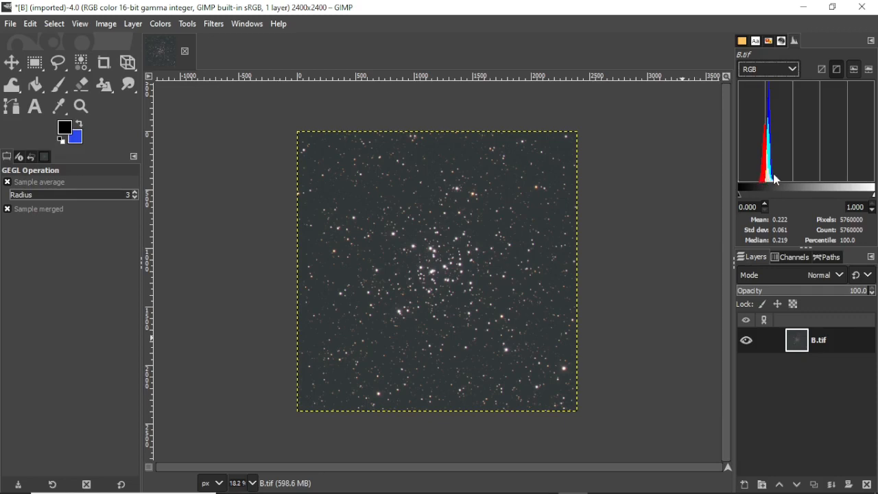
- Use Levels to raise the red channel's low output level to 4.23 on the flattened image
click(160, 25)
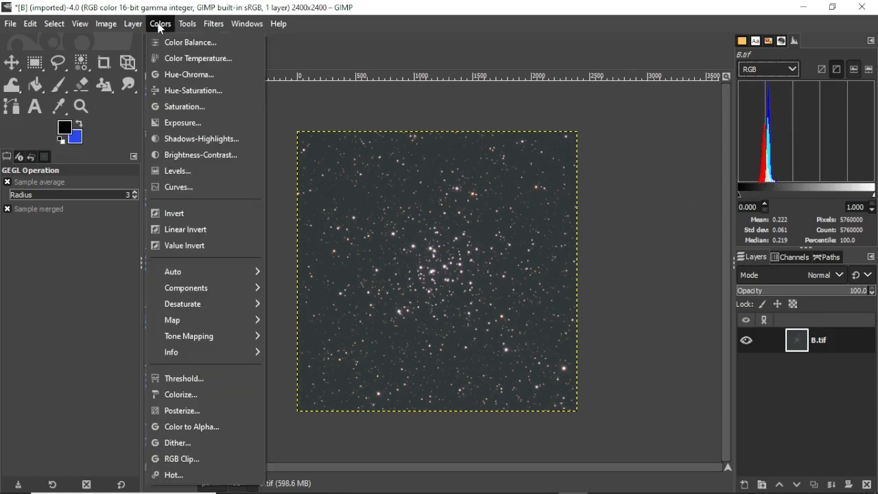
click(176, 171)
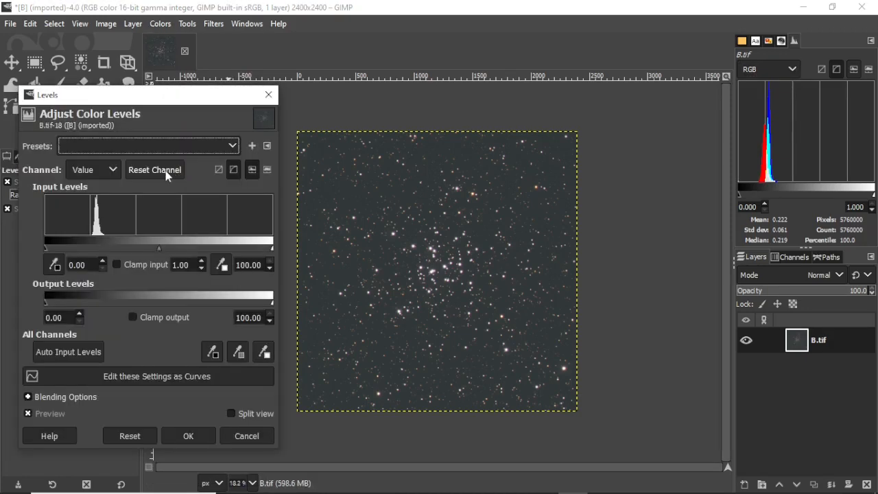
click(110, 170)
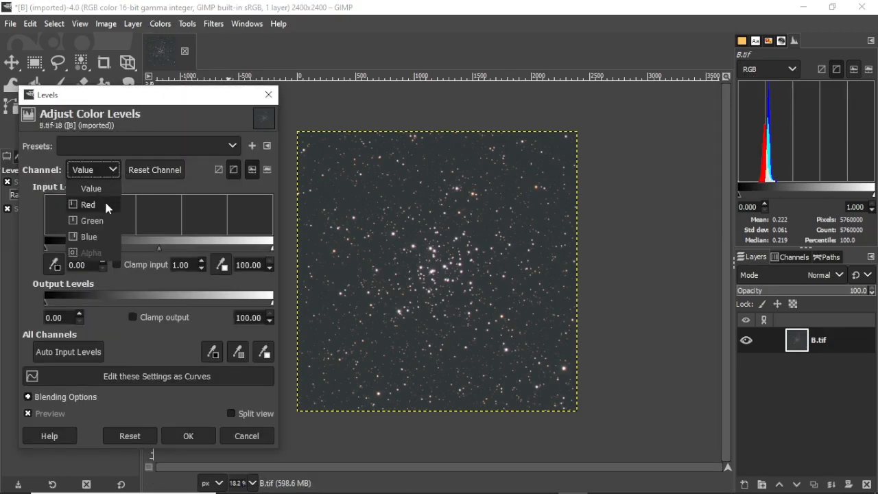
click(106, 205)
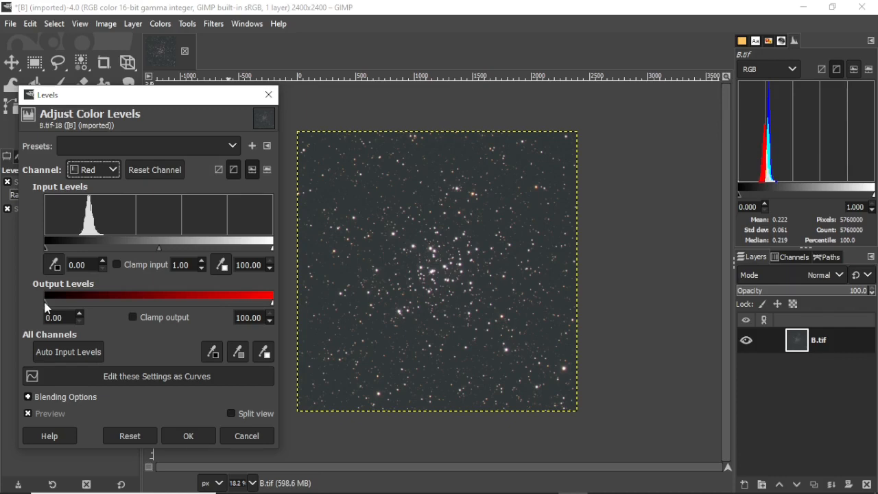
drag(45, 306, 61, 308)
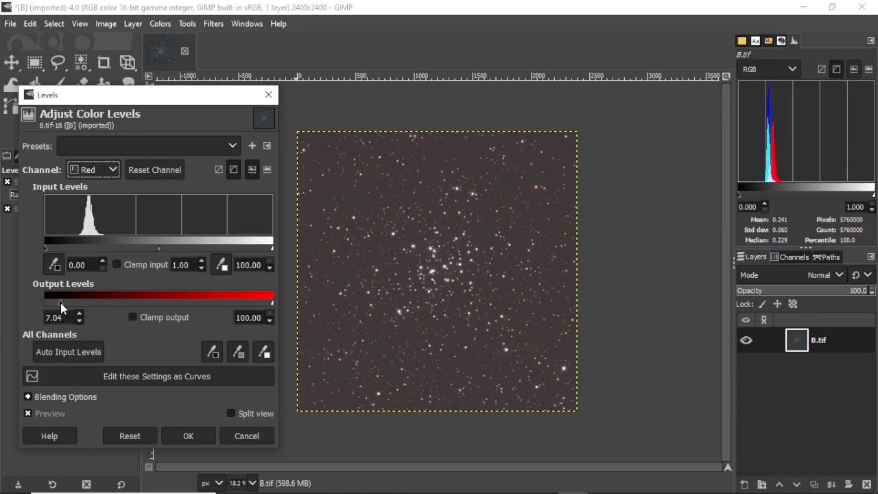
drag(60, 303, 54, 306)
drag(55, 306, 54, 306)
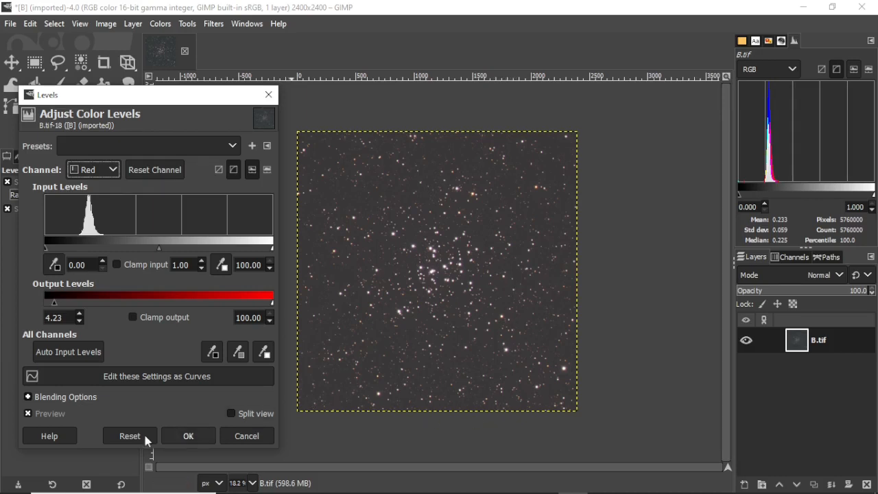
click(195, 437)
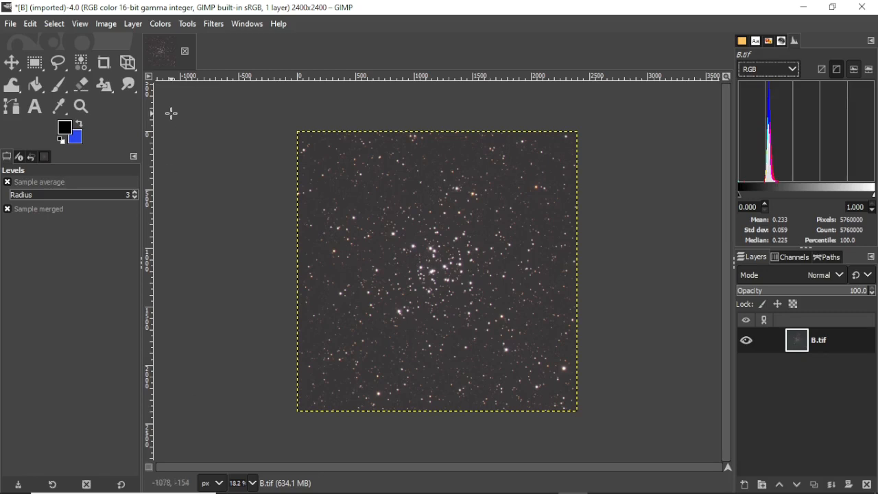
- Apply an S-shaped value curve with points at input 31.01, output 20.70 and input 60.13, output 78.12, comparing before and after in split view
click(165, 25)
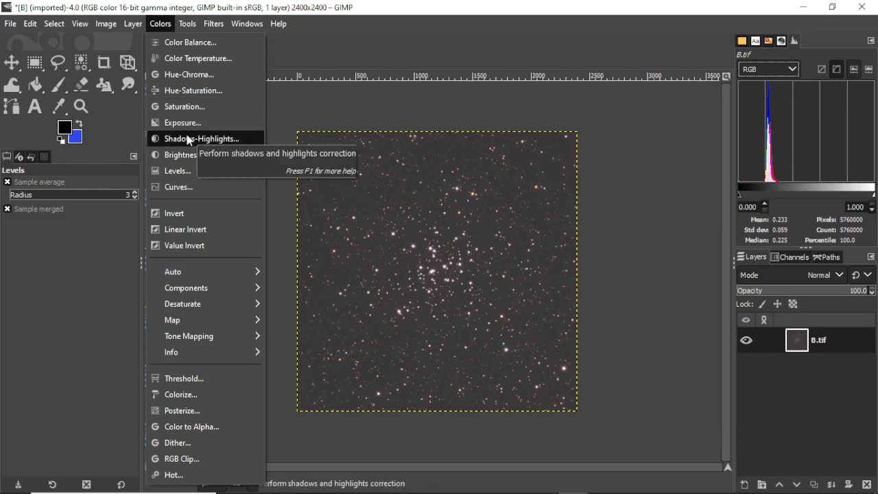
click(189, 185)
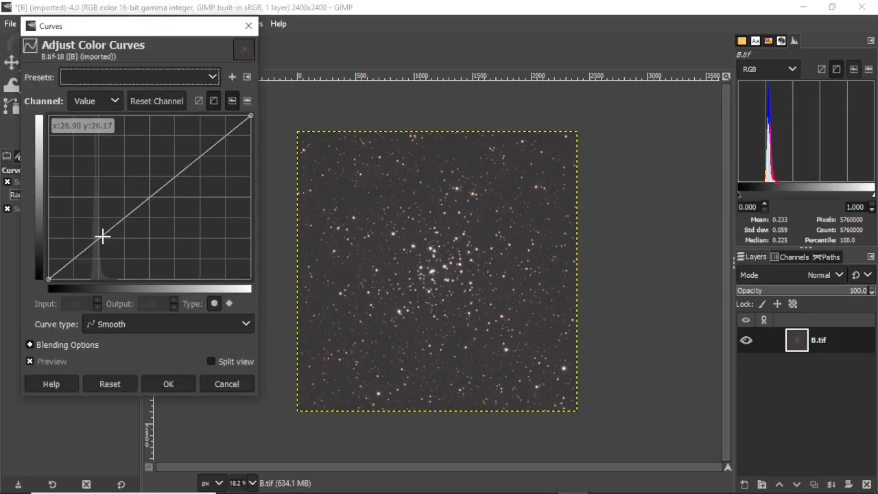
drag(102, 236, 111, 245)
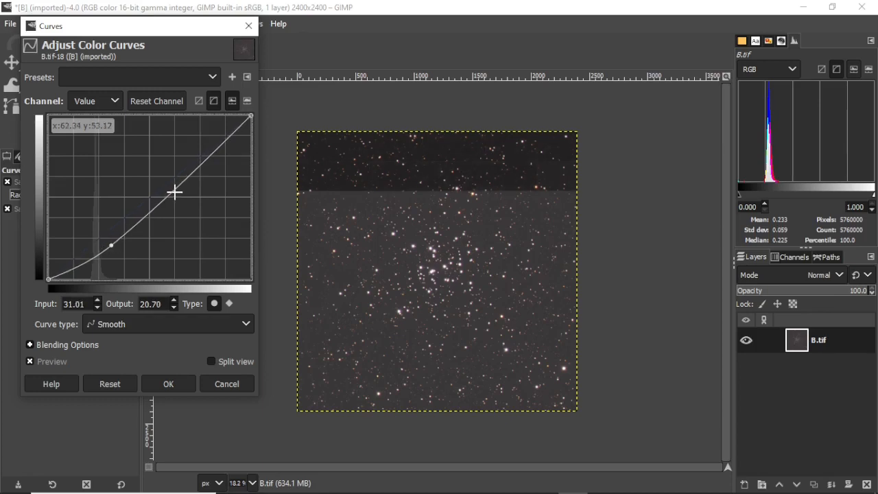
drag(194, 171, 170, 150)
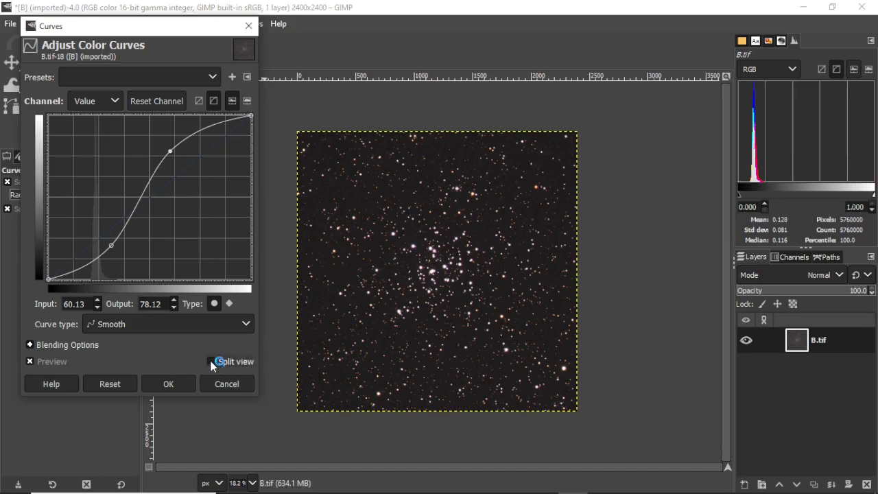
click(211, 362)
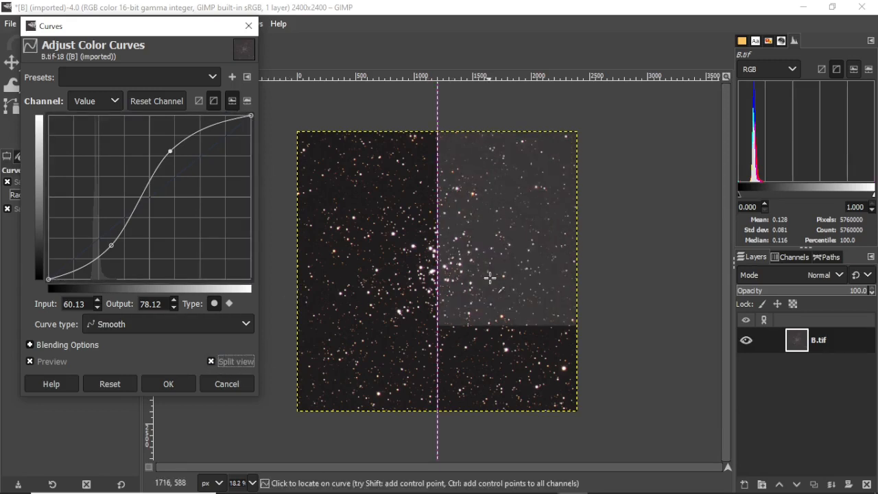
click(211, 361)
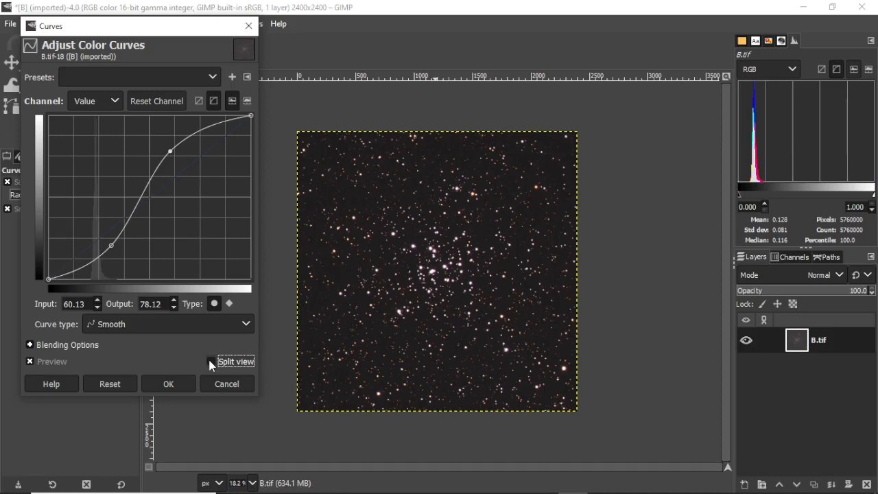
click(173, 384)
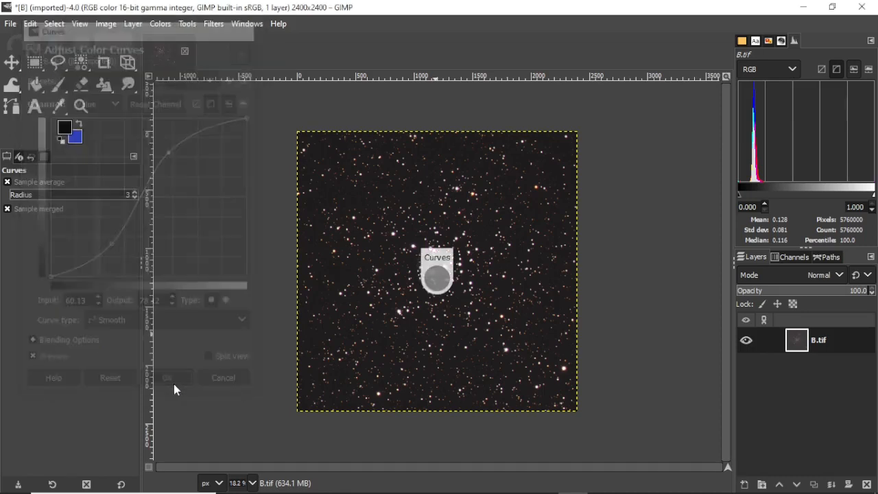
- Save the image as the XCF project "M36 Cluster" in the M36 Star Cluster folder
click(11, 25)
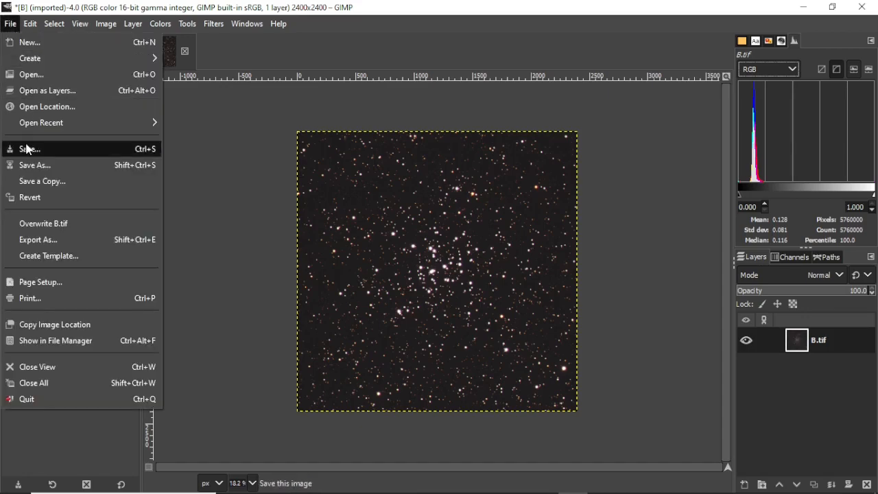
click(32, 165)
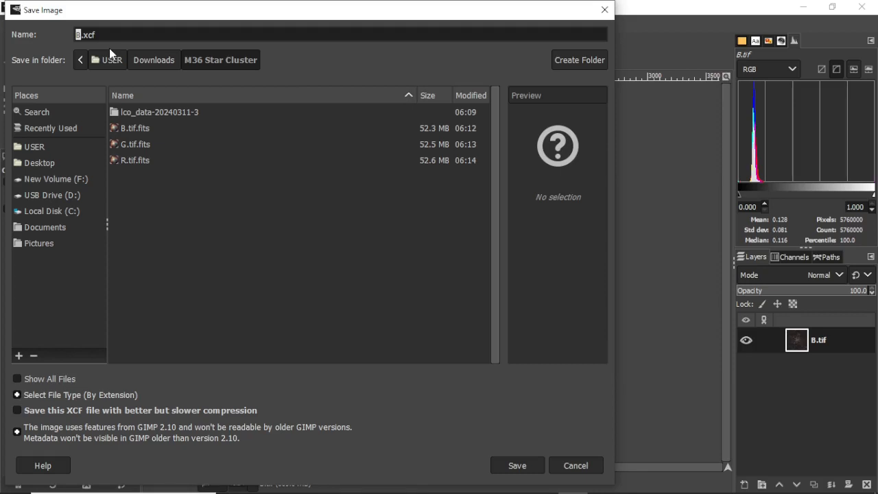
text(M36 Cluster)
click(510, 465)
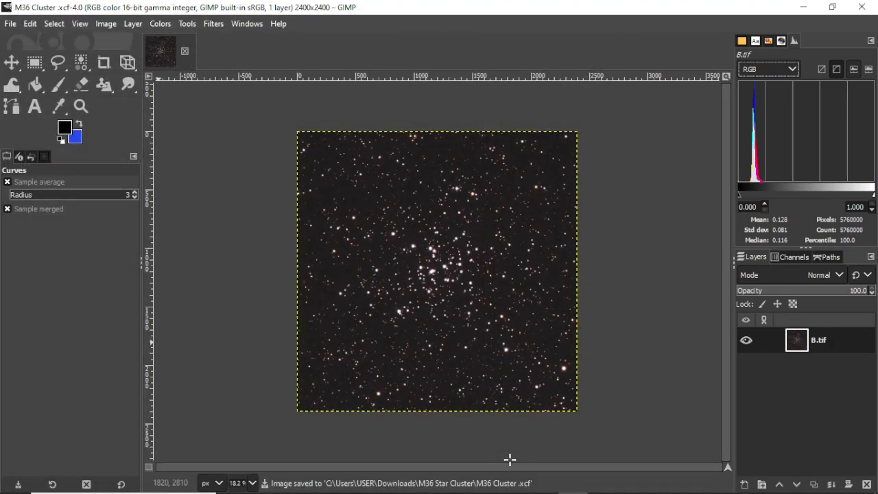
- Export the image as "M36 Cluster .png" to the M36 Star Cluster folder with the default PNG options, after browsing the available file types
click(11, 25)
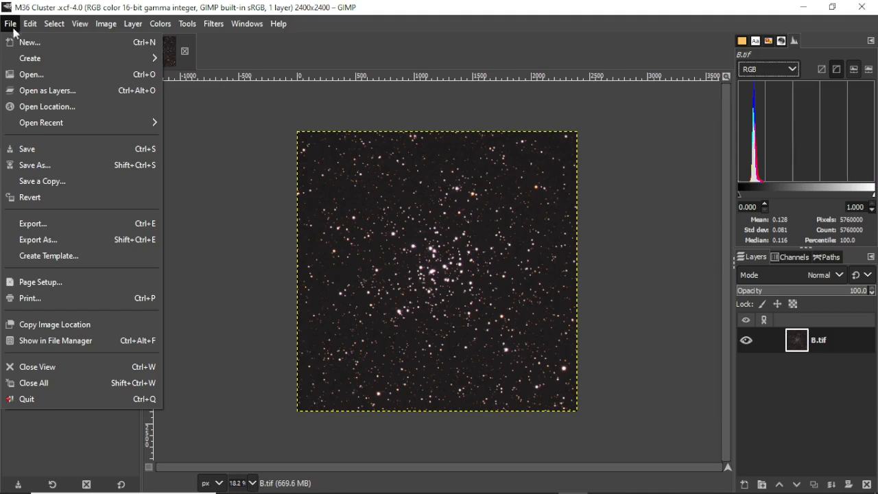
click(71, 237)
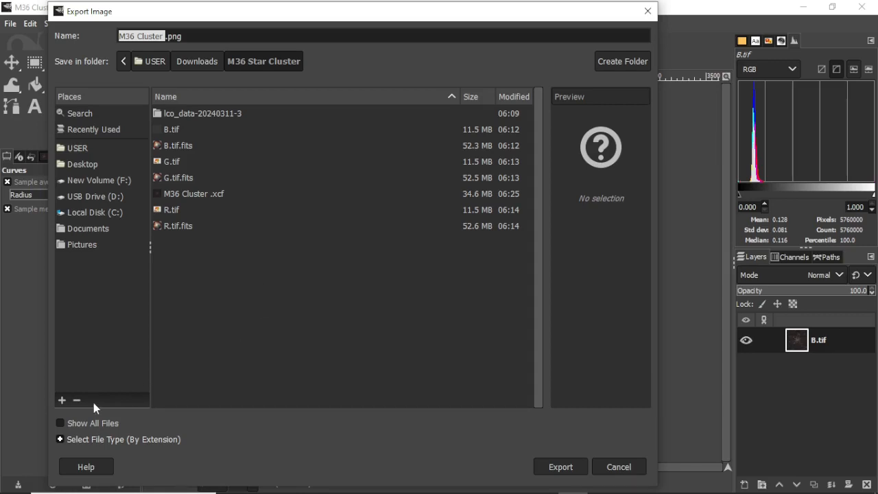
click(60, 438)
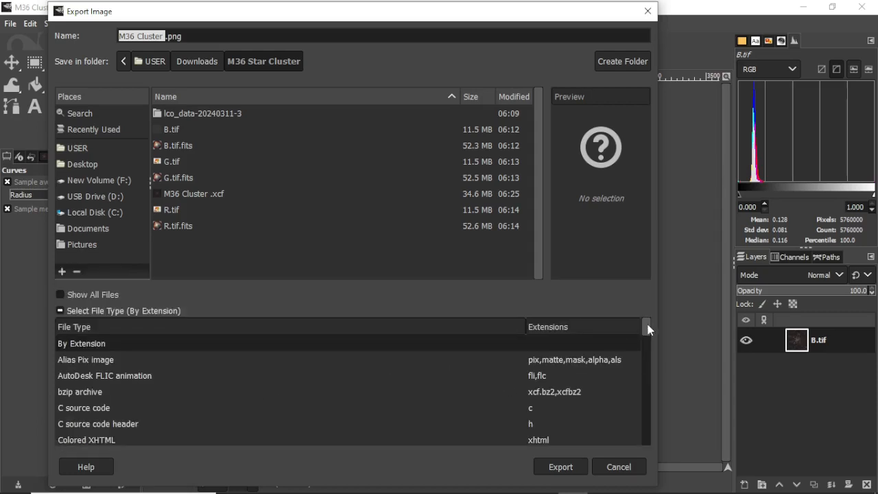
drag(649, 328, 574, 402)
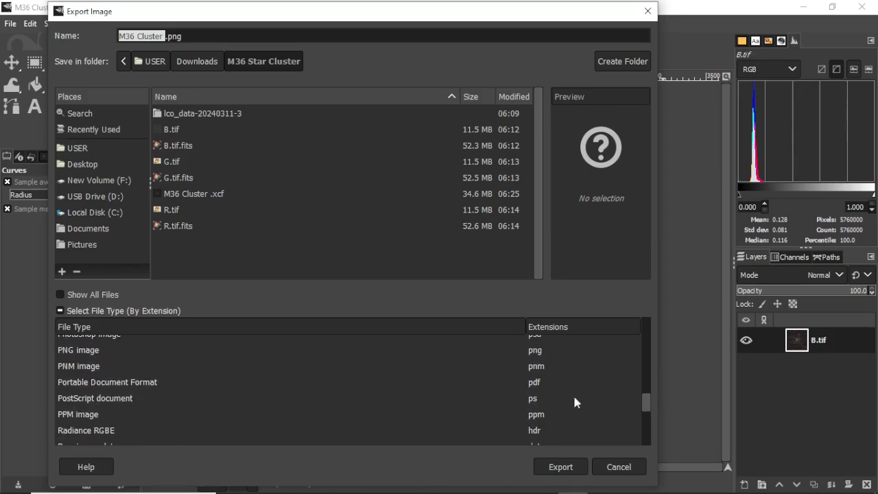
drag(647, 404, 650, 379)
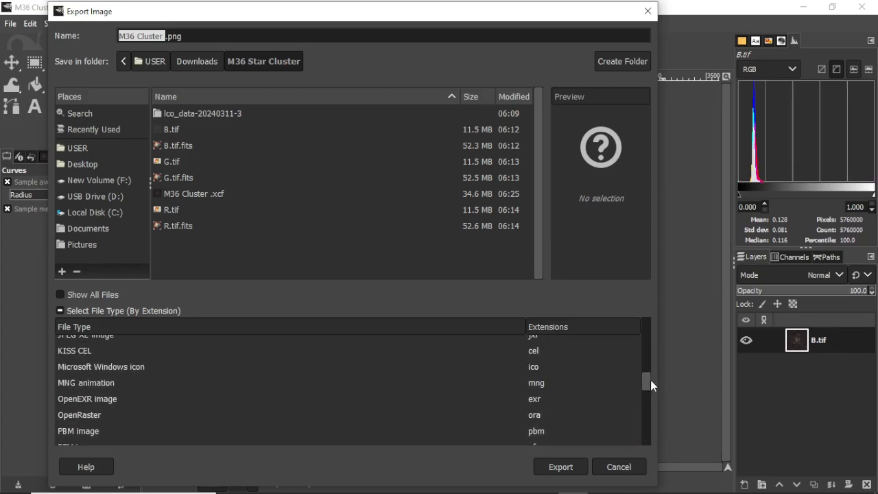
click(555, 469)
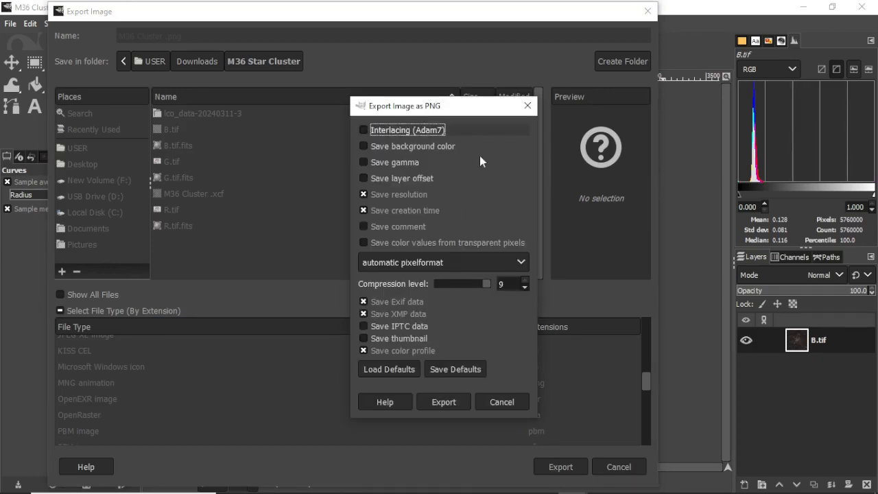
click(455, 402)
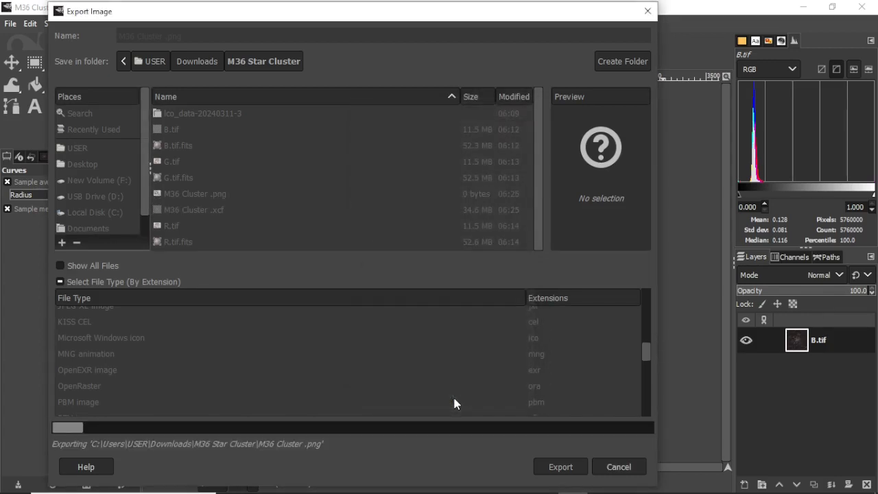